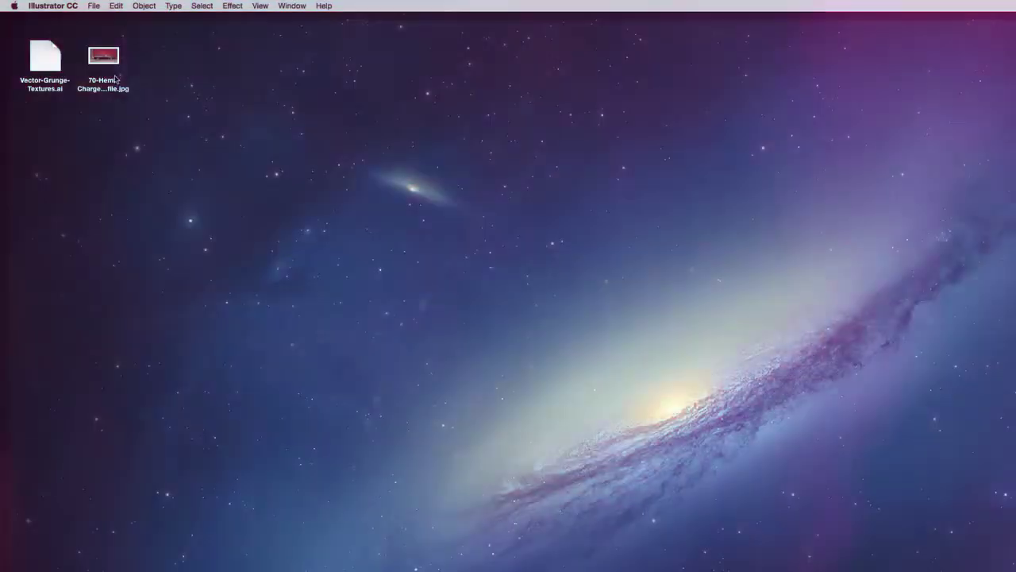
# Step: Open 70-Hemi-Charger-profile.jpg from the desktop with Adobe Illustrator CC
pyautogui.rightClick(109, 53)
pyautogui.click(334, 69)
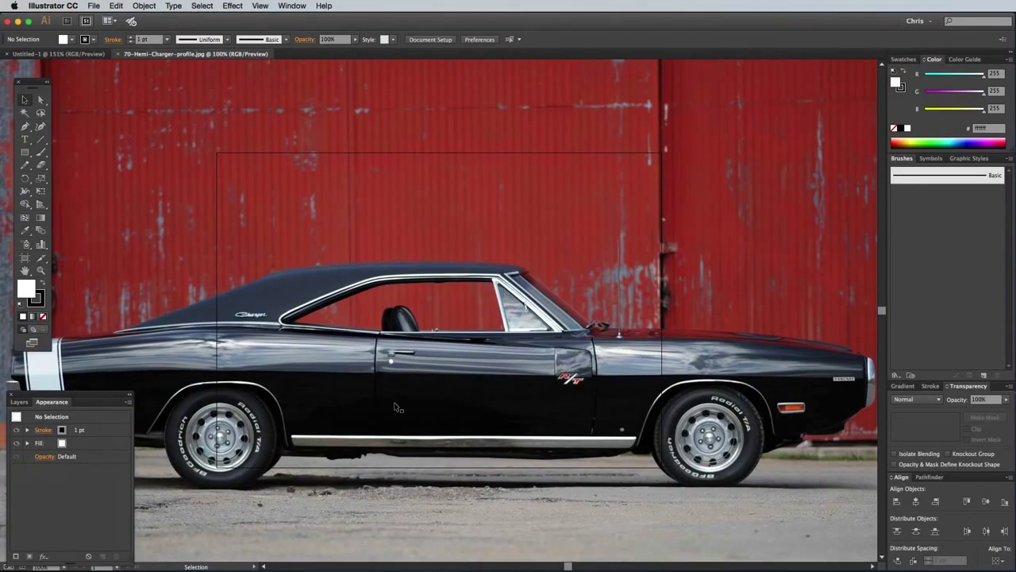
# Step: Scale the Charger photo down to fit the artboard and fade it to 50% opacity
pyautogui.click(397, 404)
pyautogui.hotkey('ctrl', '-')
pyautogui.hotkey('ctrl', '-')
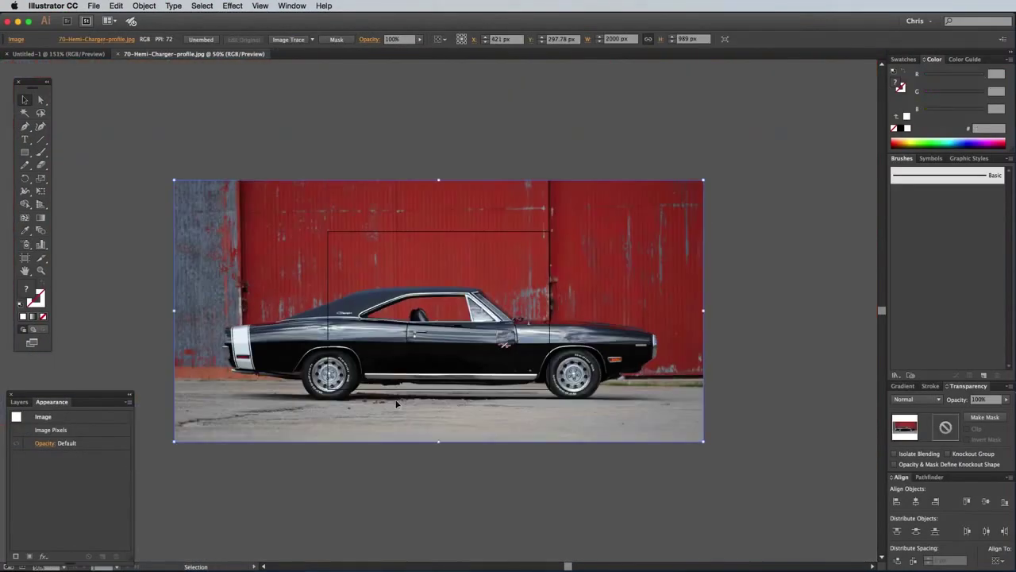
pyautogui.moveTo(175, 182); pyautogui.dragTo(331, 257)
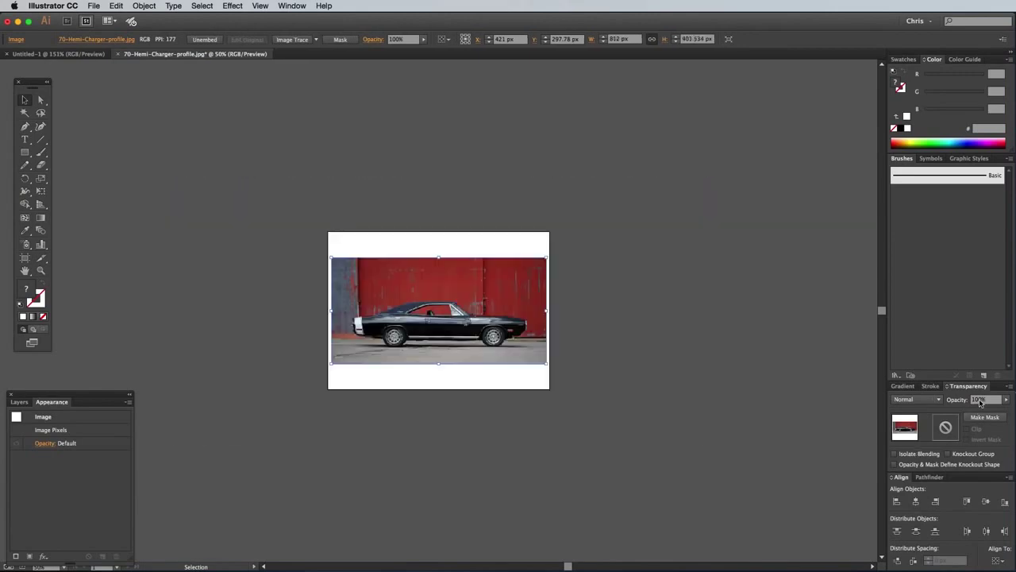
pyautogui.write('50')
pyautogui.press('Return')
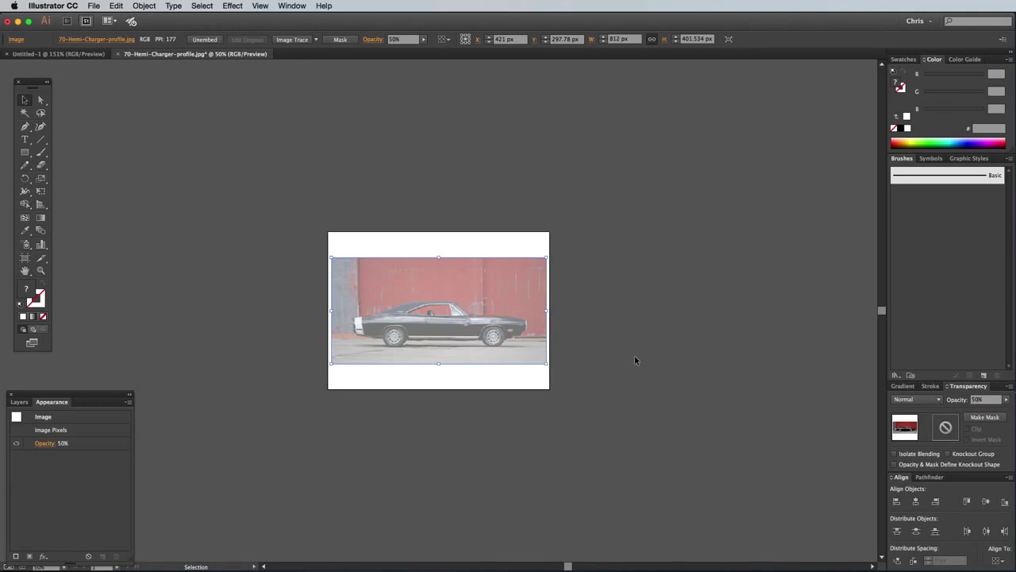
pyautogui.click(136, 8)
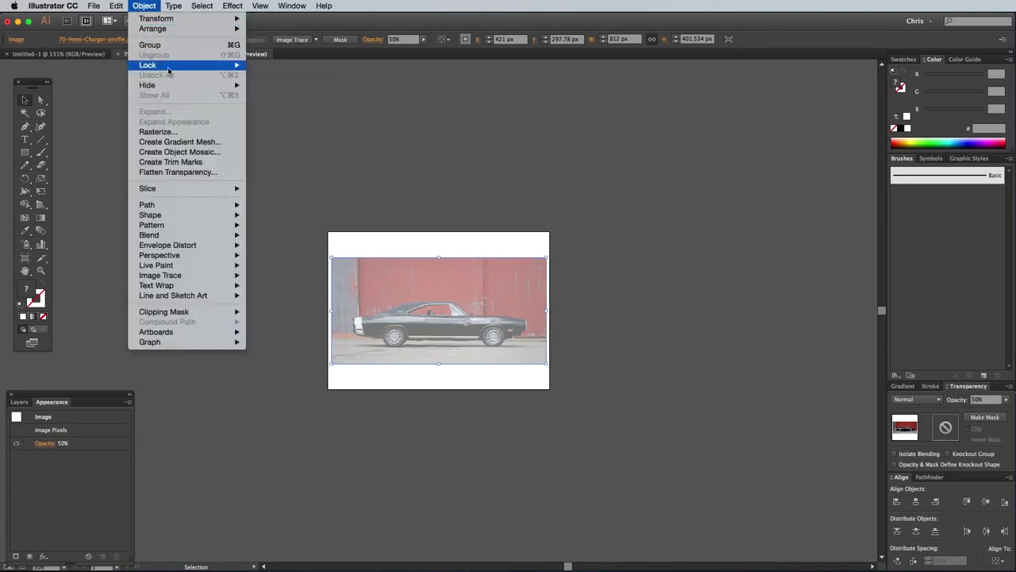
pyautogui.press('Escape')
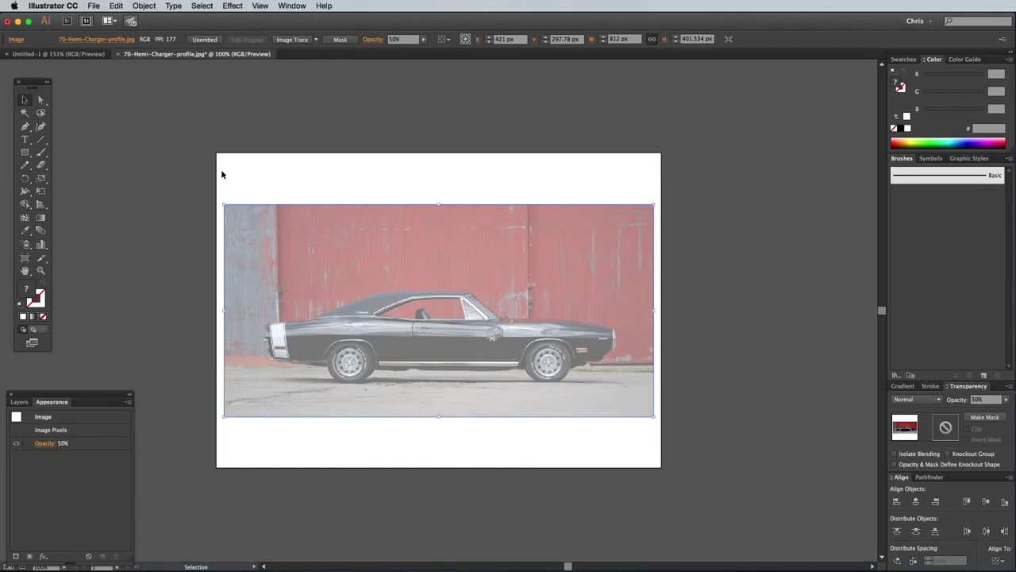
pyautogui.click(221, 169)
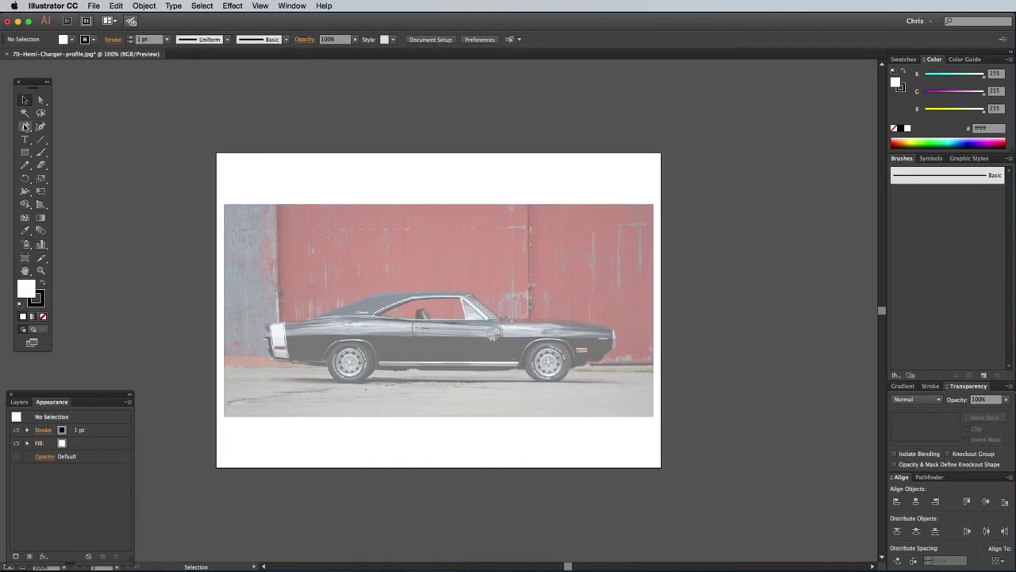
# Step: With fill set to None, pen-trace the roofline, windshield pillar, front fender and nose
pyautogui.click(44, 316)
pyautogui.scroll(1, 398, 308)
pyautogui.scroll(2, 397, 308)
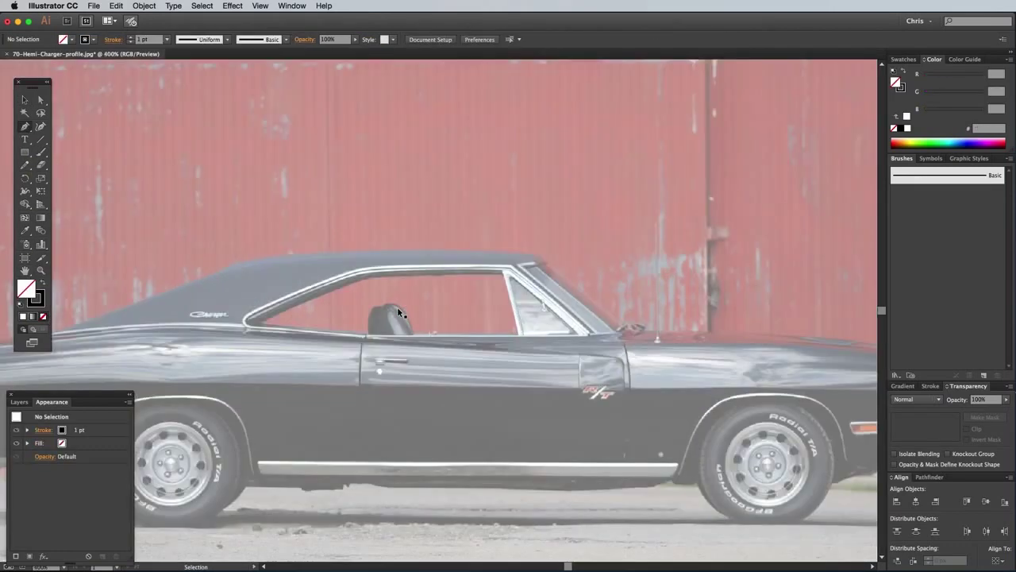
pyautogui.scroll(2, 397, 308)
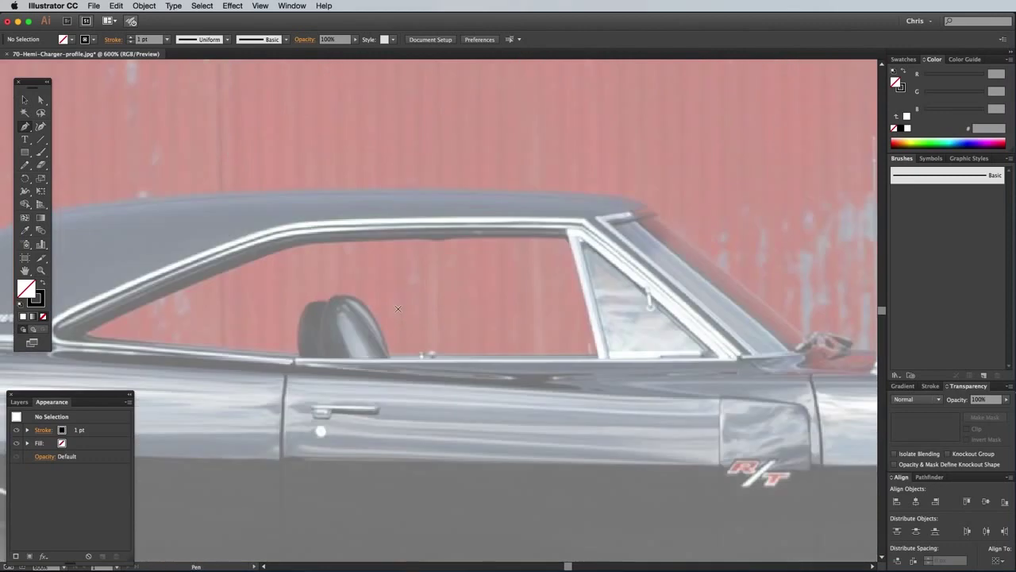
pyautogui.click(395, 191)
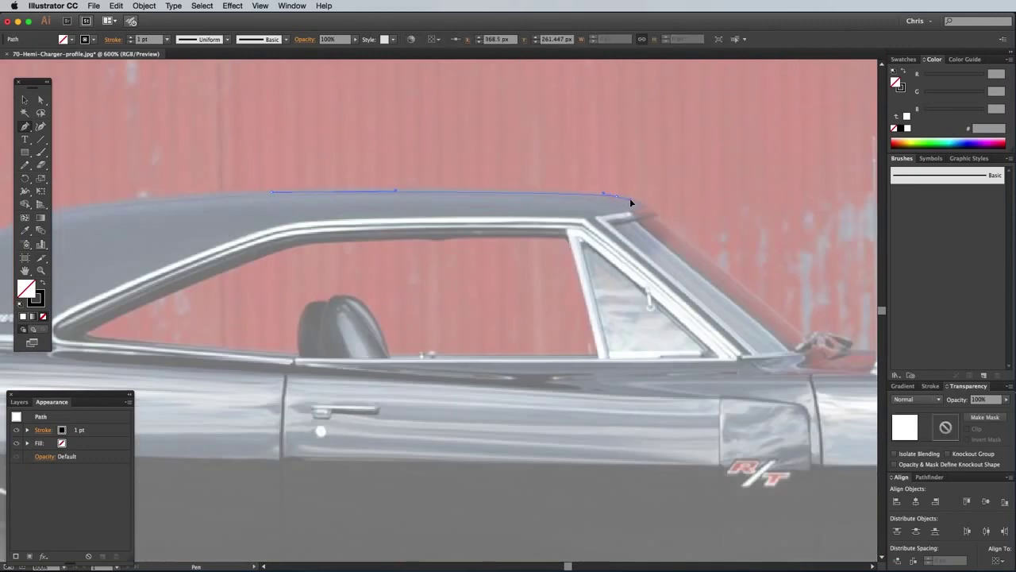
pyautogui.click(629, 200)
pyautogui.scroll(-3, 631, 202)
pyautogui.hscroll(5, 630, 201)
pyautogui.click(423, 258)
pyautogui.hscroll(5, 510, 253)
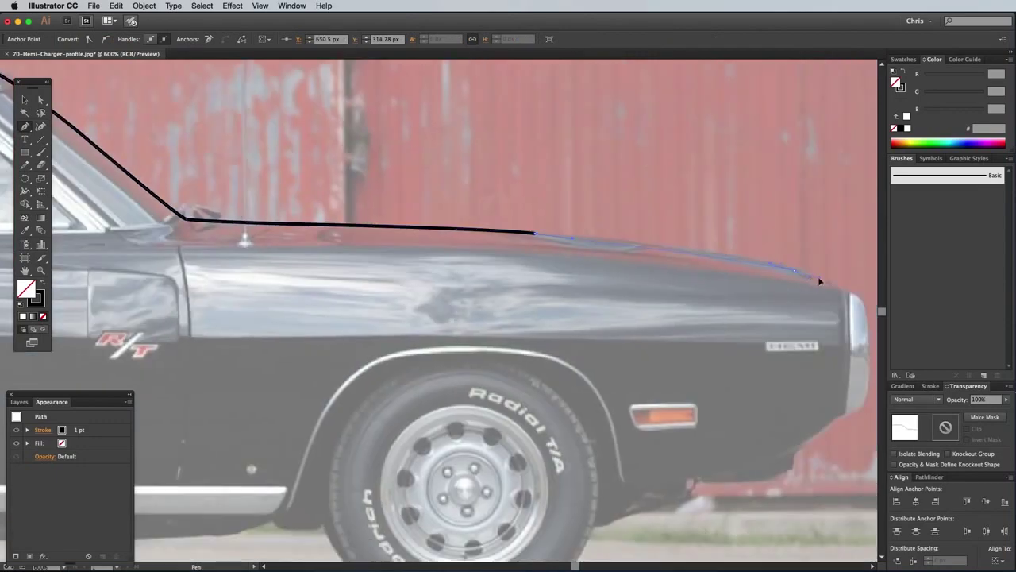
pyautogui.scroll(-3, 510, 253)
pyautogui.hscroll(5, 510, 253)
pyautogui.moveTo(530, 302); pyautogui.dragTo(371, 371)
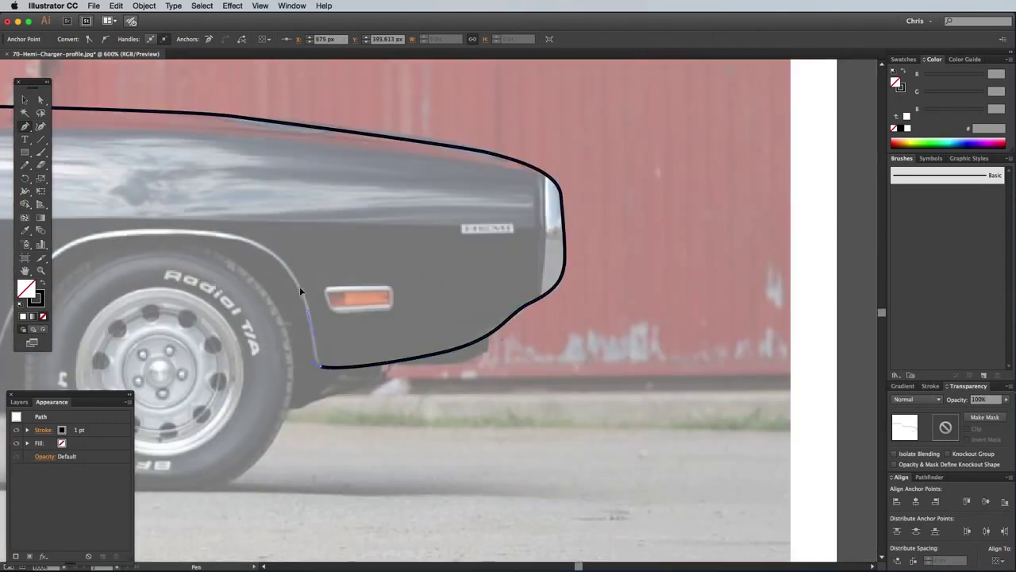
pyautogui.click(299, 295)
# Step: Continue the outline around the wheel arches, rocker panel and rear, closing it at the roofline
pyautogui.hscroll(-5, 299, 295)
pyautogui.moveTo(381, 228); pyautogui.dragTo(262, 239)
pyautogui.hscroll(-5, 262, 239)
pyautogui.click(181, 322)
pyautogui.hscroll(-10, 181, 323)
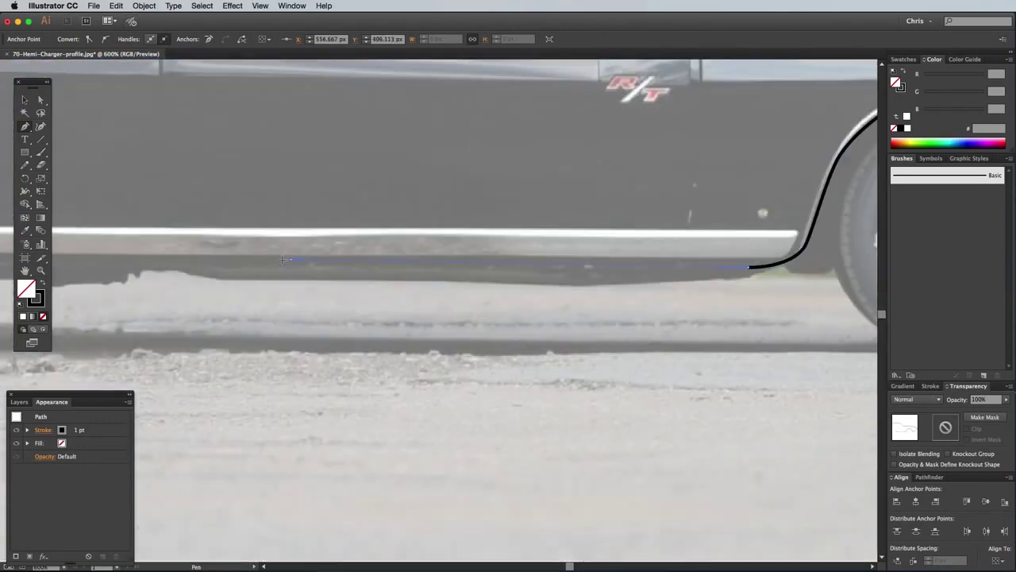
pyautogui.click(285, 259)
pyautogui.hscroll(-5, 285, 259)
pyautogui.scroll(3, 266, 260)
pyautogui.moveTo(351, 255); pyautogui.dragTo(324, 230)
pyautogui.hscroll(-5, 324, 230)
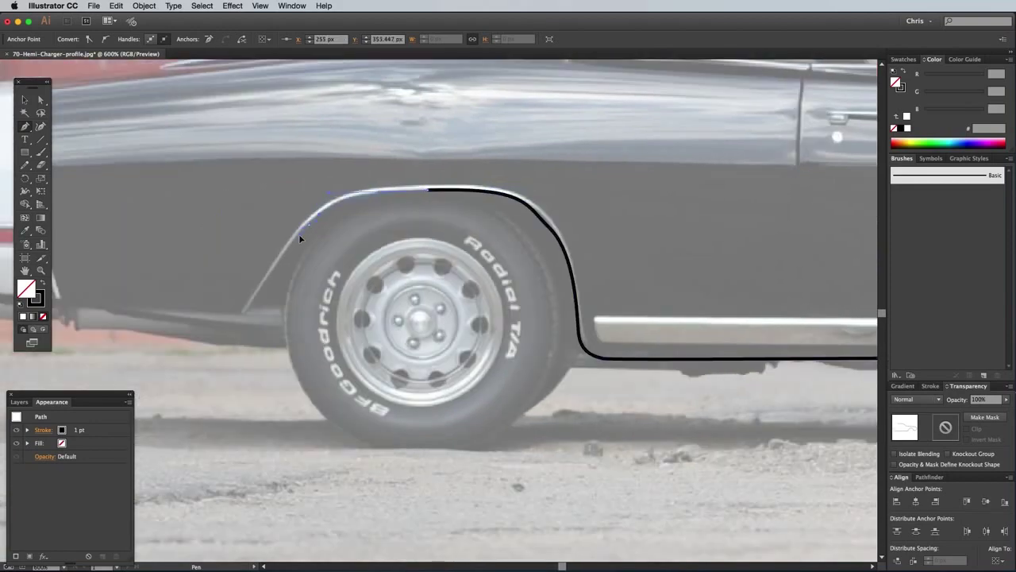
pyautogui.click(157, 323)
pyautogui.hscroll(-10, 298, 327)
pyautogui.click(299, 327)
pyautogui.click(262, 151)
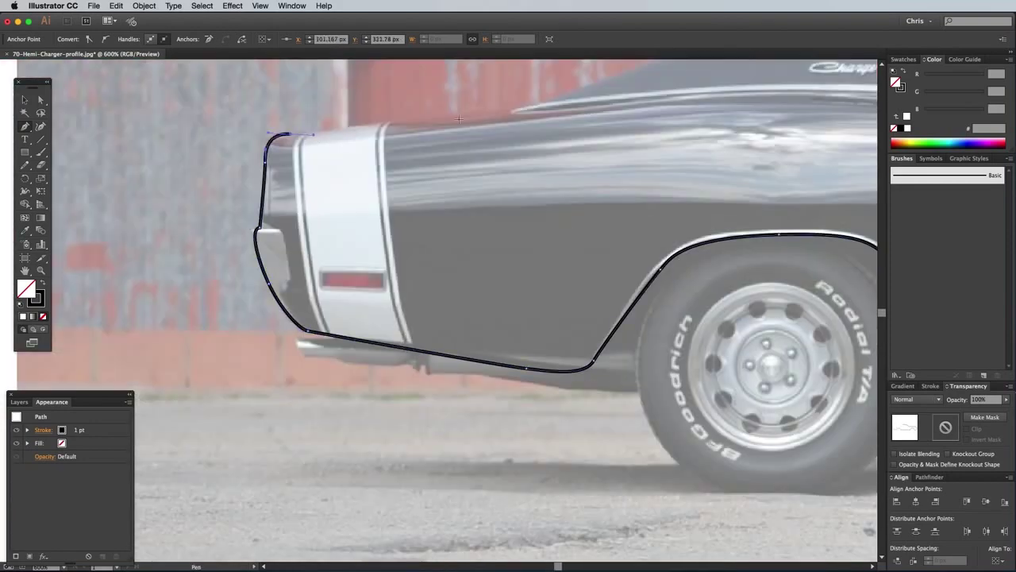
pyautogui.scroll(5, 262, 151)
pyautogui.click(224, 302)
pyautogui.click(509, 208)
pyautogui.hscroll(5, 509, 209)
pyautogui.click(638, 164)
pyautogui.keyDown('ctrl'); pyautogui.click(656, 221); pyautogui.keyUp('ctrl')
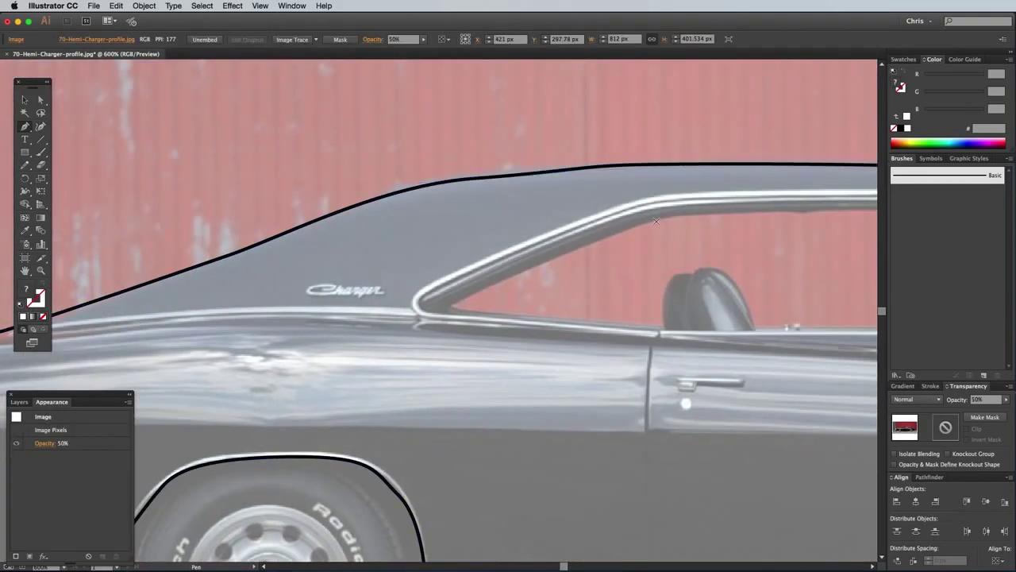
# Step: Pen-trace the side window outline, then marquee-select the traced car outline
pyautogui.hotkey('ctrl', '-')
pyautogui.hotkey('ctrl', '-')
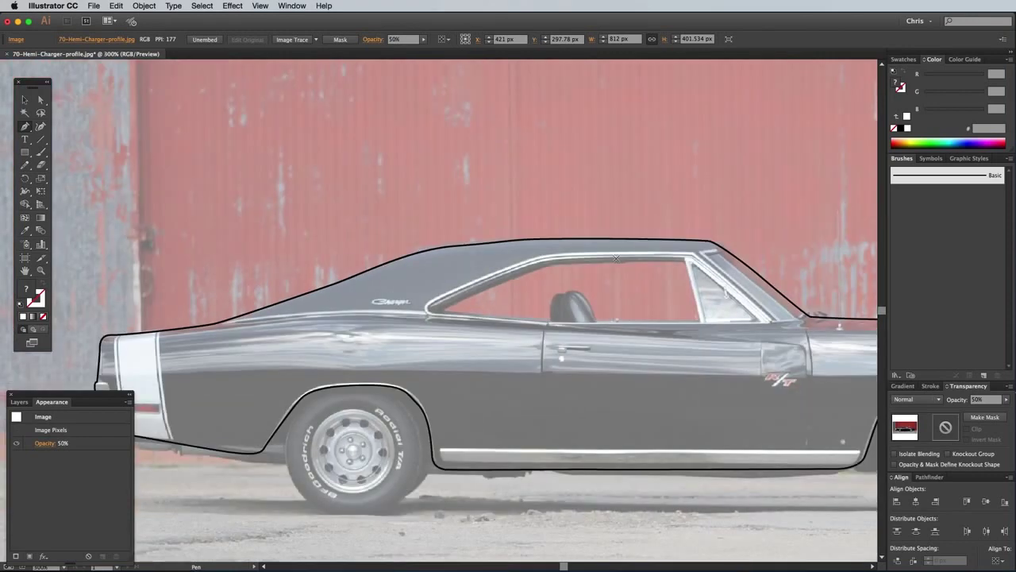
pyautogui.scroll(-3, 617, 258)
pyautogui.hotkey('ctrl', '+')
pyautogui.click(324, 205)
pyautogui.click(551, 116)
pyautogui.hscroll(5, 551, 116)
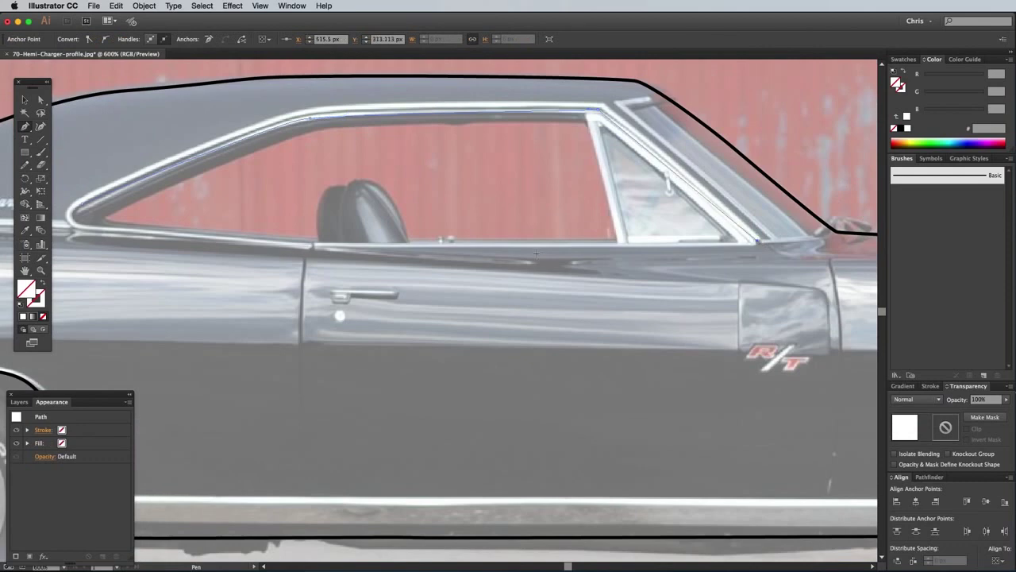
pyautogui.click(81, 204)
pyautogui.hotkey('ctrl', '0')
pyautogui.hotkey('ctrl', '+')
pyautogui.hotkey('ctrl', '+')
pyautogui.hotkey('ctrl', '+')
pyautogui.scroll(3, 508, 238)
pyautogui.click(751, 310)
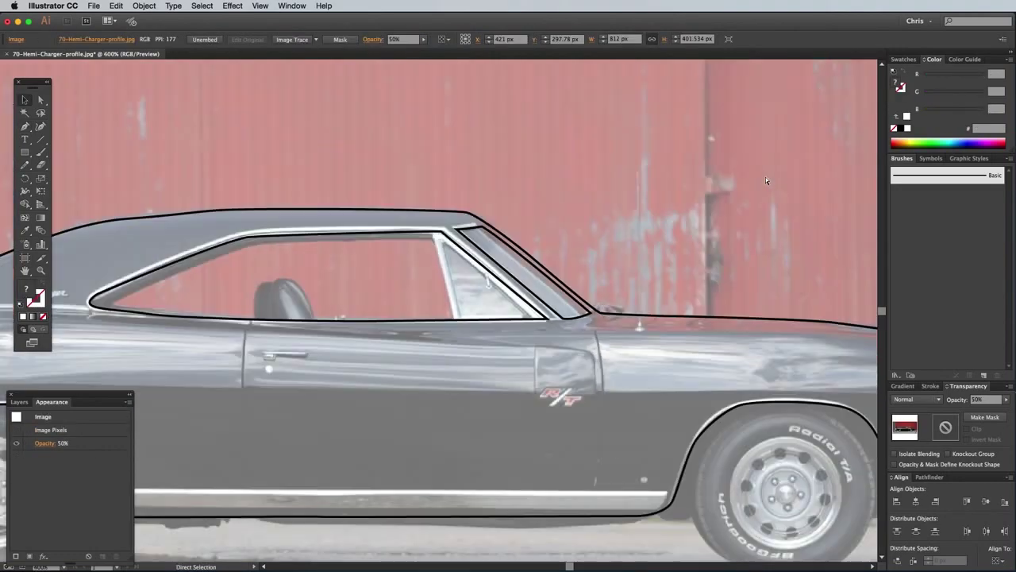
pyautogui.hscroll(-5, 715, 198)
pyautogui.scroll(-4, 664, 220)
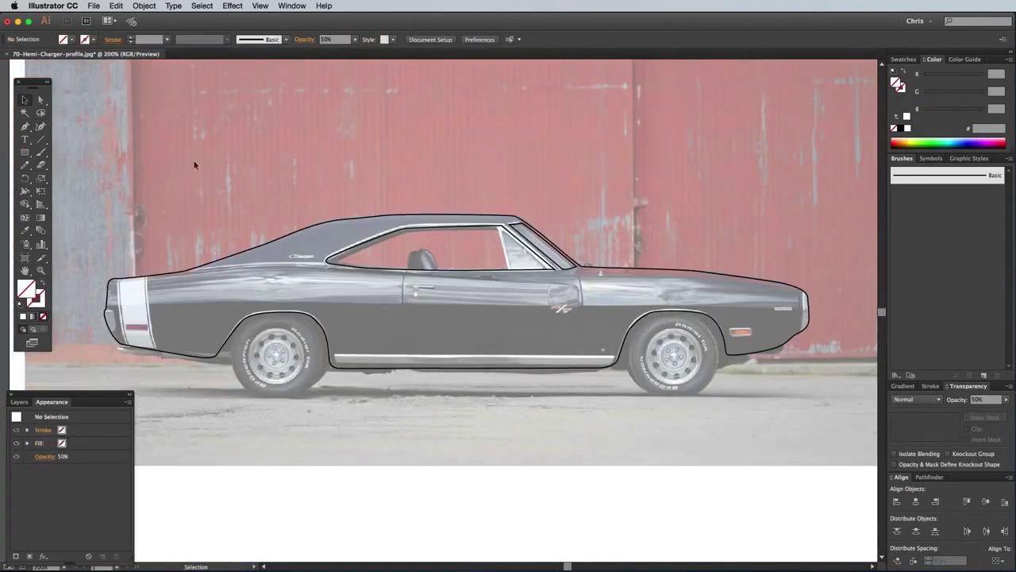
pyautogui.moveTo(193, 400); pyautogui.dragTo(731, 454)
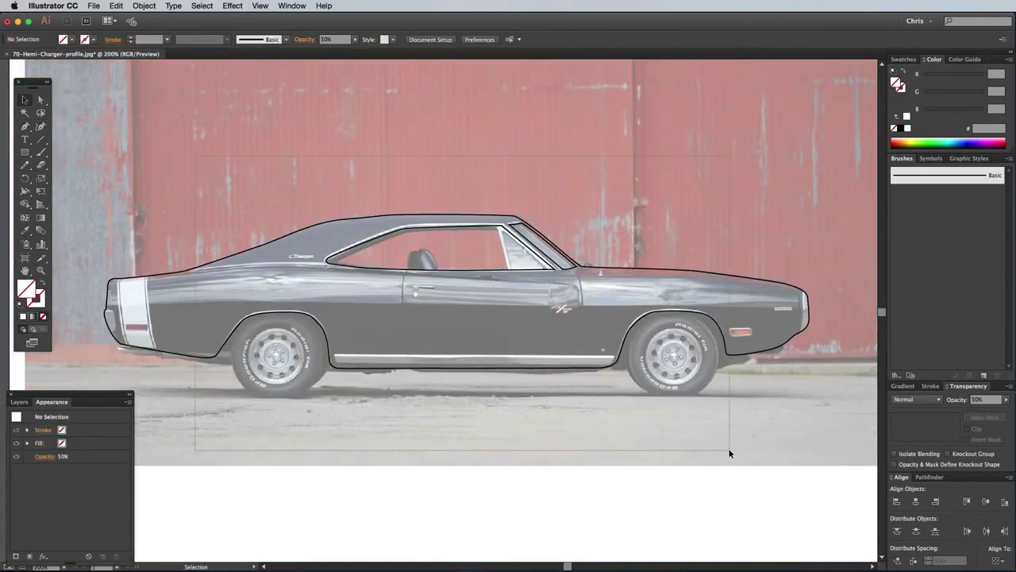
# Step: Fill the outline black with no stroke and cut out the window and pillar with Minus Front
pyautogui.click(43, 284)
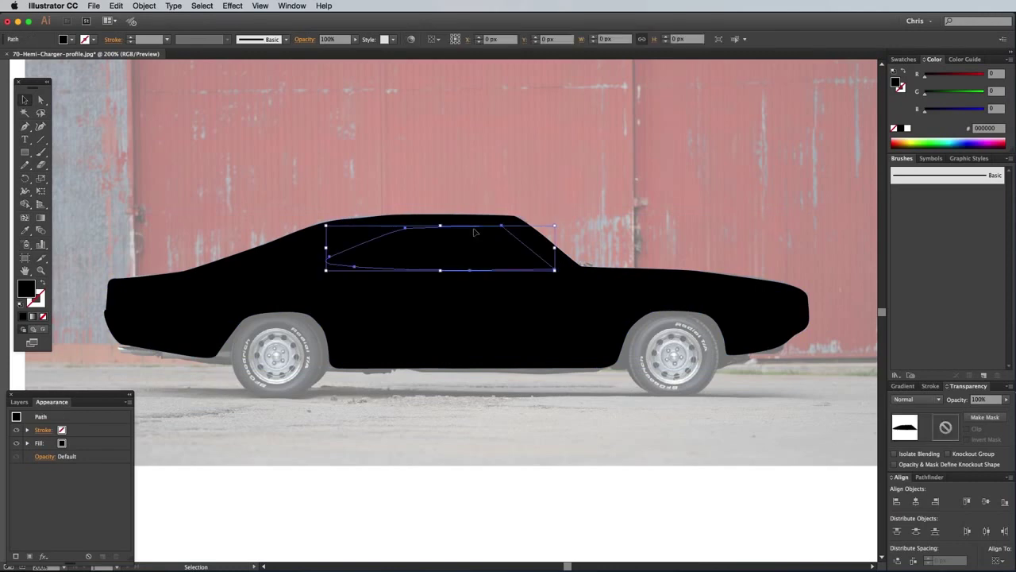
pyautogui.click(926, 477)
pyautogui.click(916, 533)
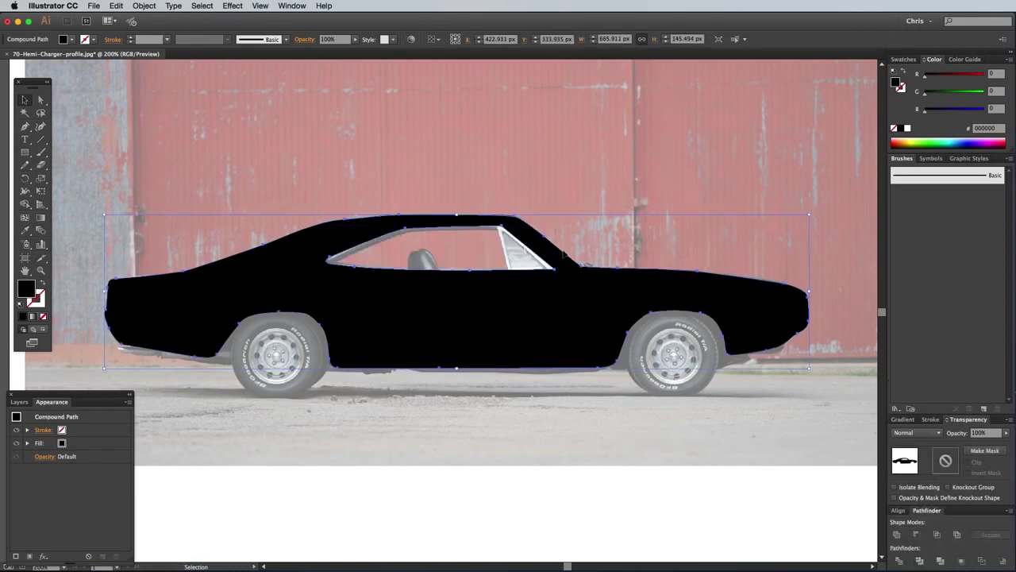
pyautogui.click(549, 250)
pyautogui.keyDown('shift'); pyautogui.click(593, 319); pyautogui.keyUp('shift')
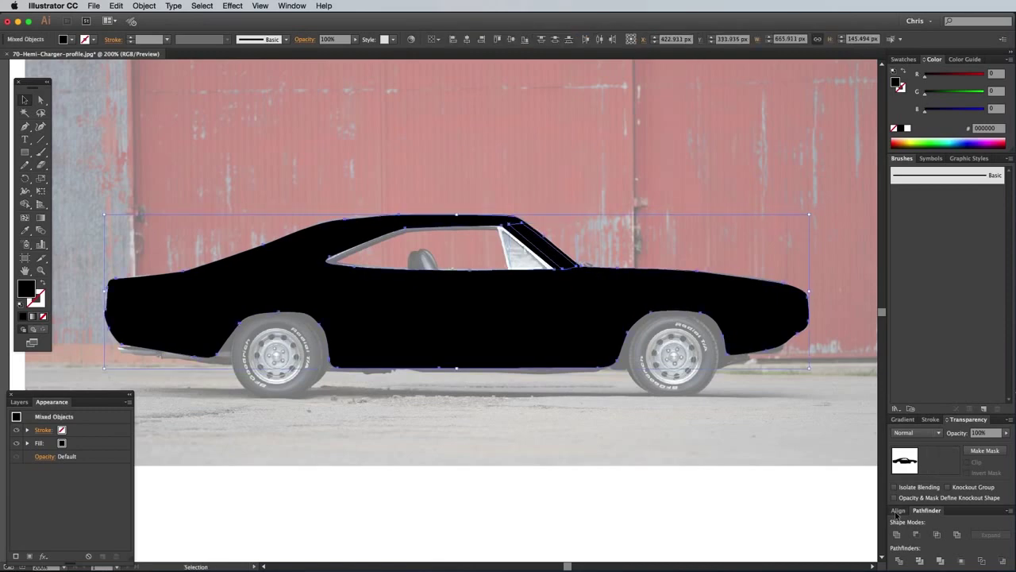
pyautogui.click(916, 534)
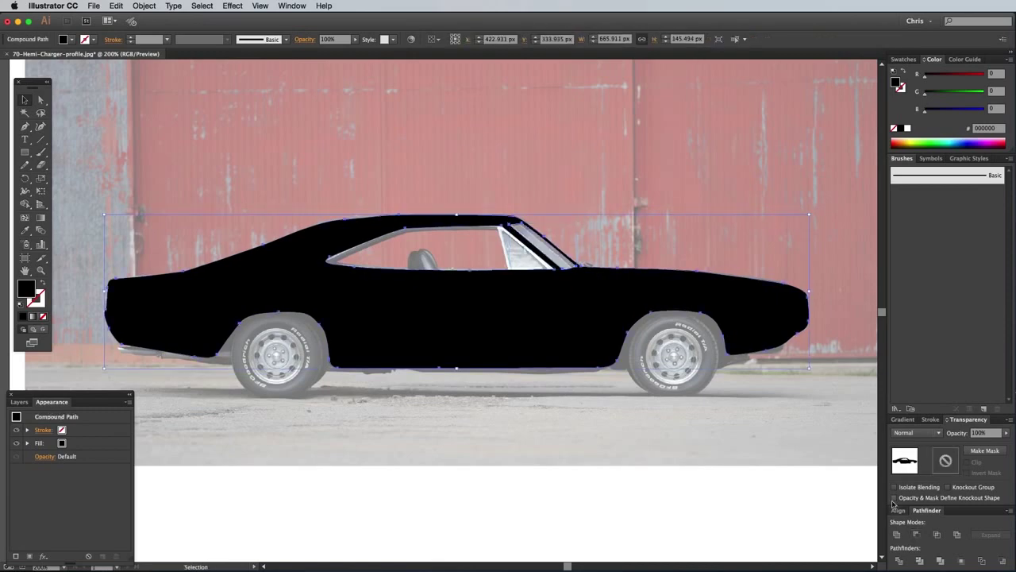
pyautogui.click(527, 185)
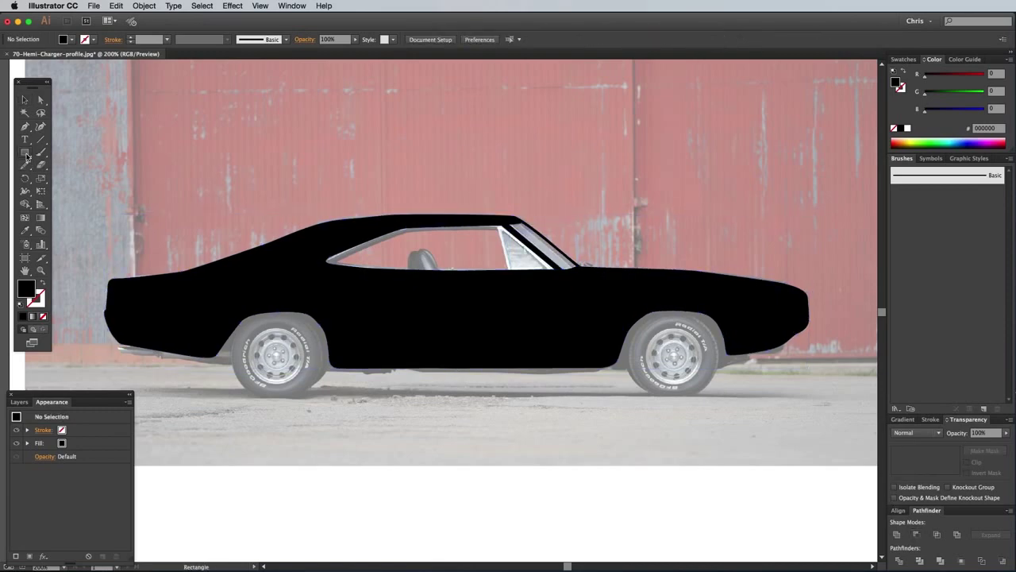
# Step: Draw an unfilled, black-stroked ellipse tracing the rear tyre
pyautogui.moveTo(26, 156); pyautogui.dragTo(59, 176)
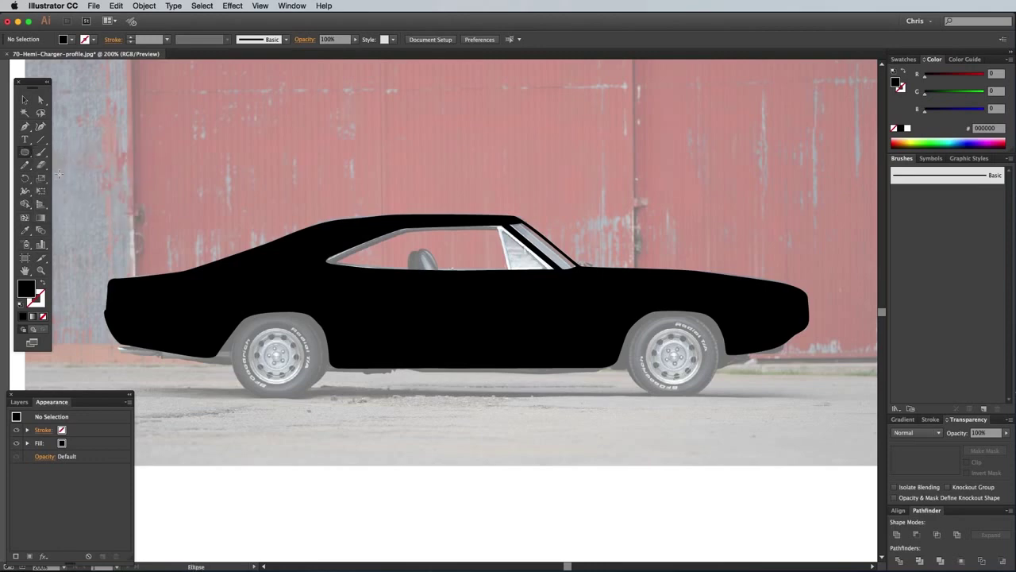
pyautogui.click(43, 284)
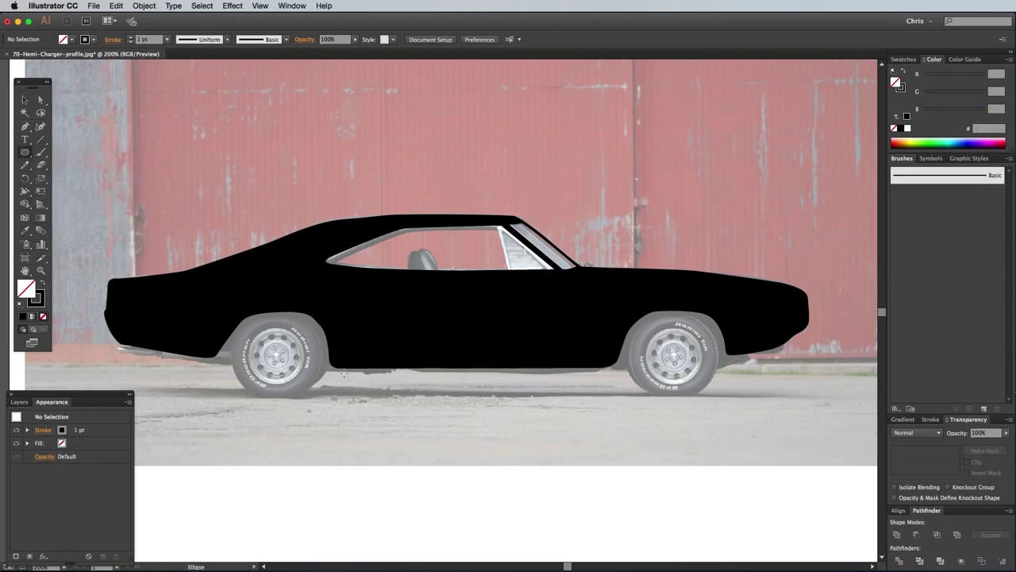
pyautogui.scroll(5, 344, 373)
pyautogui.scroll(-5, 349, 367)
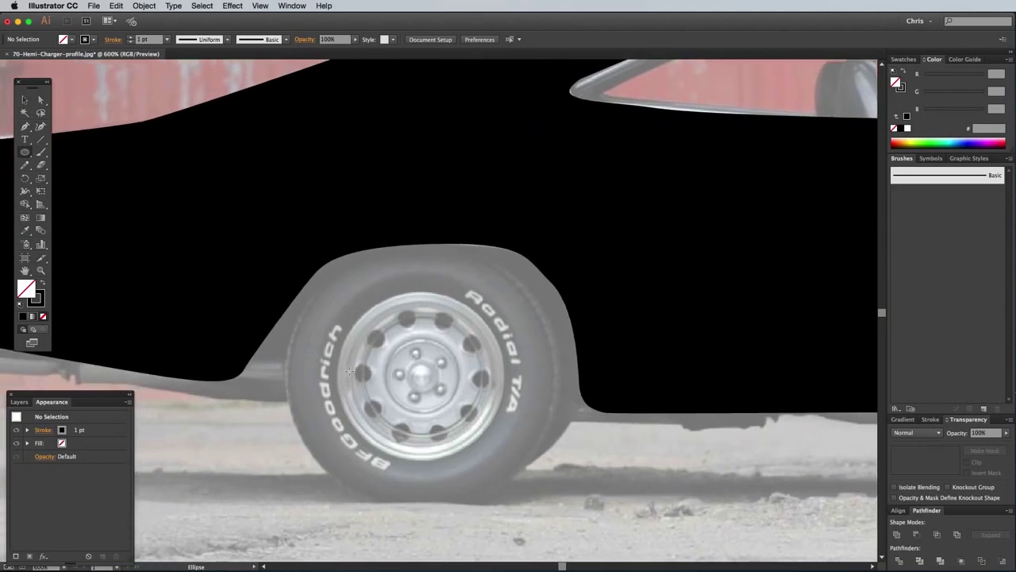
pyautogui.scroll(-3, 349, 371)
pyautogui.hscroll(-2, 350, 371)
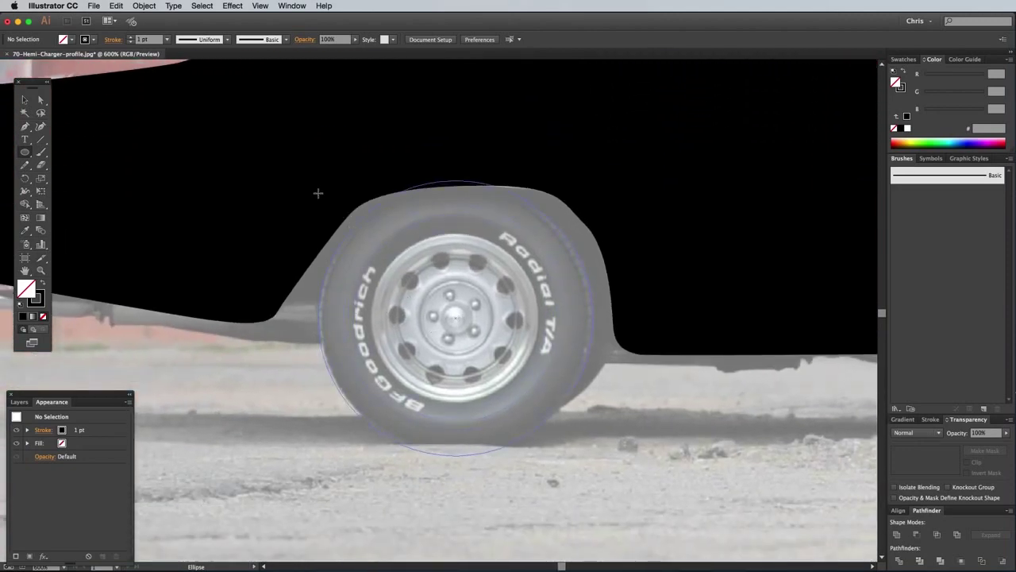
pyautogui.moveTo(322, 195); pyautogui.dragTo(317, 193)
# Step: Copy the tyre circle, Paste in Front, and scale the copy down to the rim edge
pyautogui.click(117, 5)
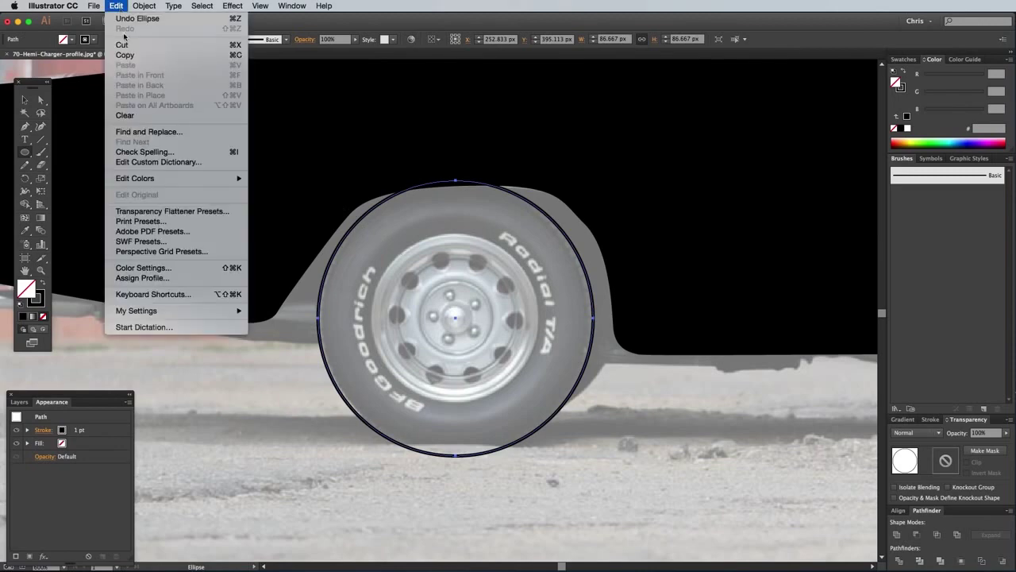
pyautogui.click(125, 55)
pyautogui.click(118, 5)
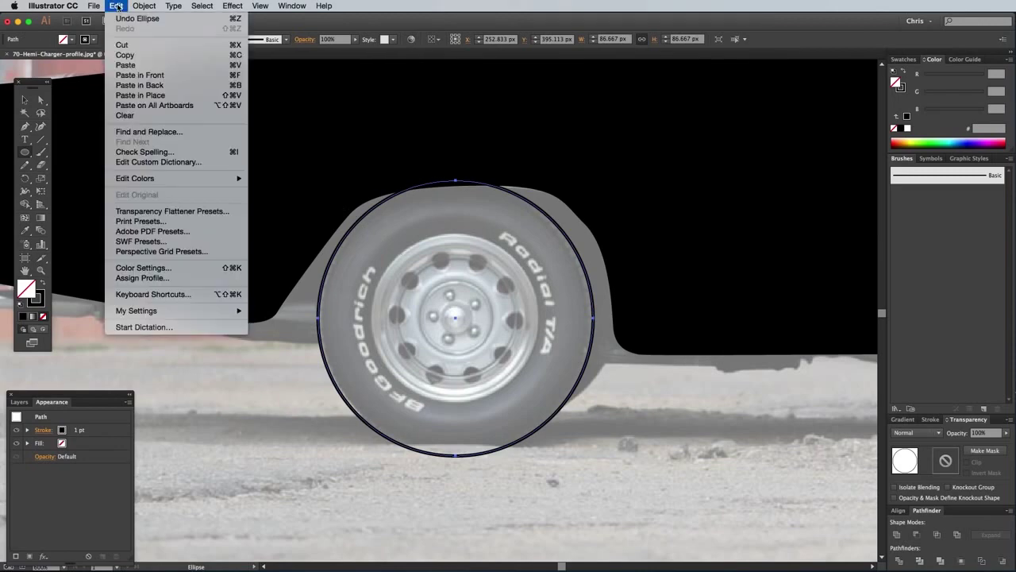
pyautogui.click(139, 75)
pyautogui.press('v')
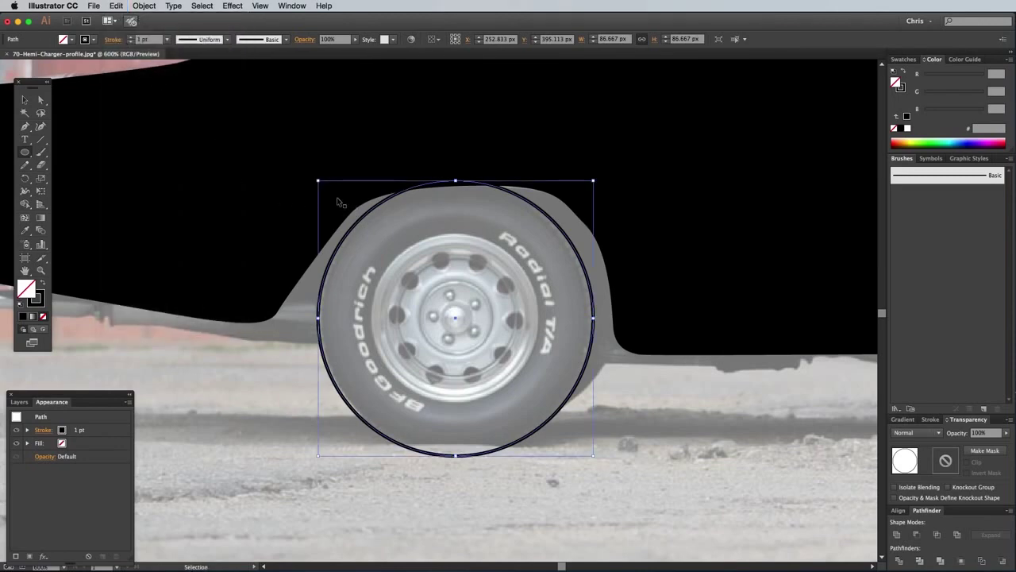
pyautogui.moveTo(319, 182); pyautogui.dragTo(380, 209)
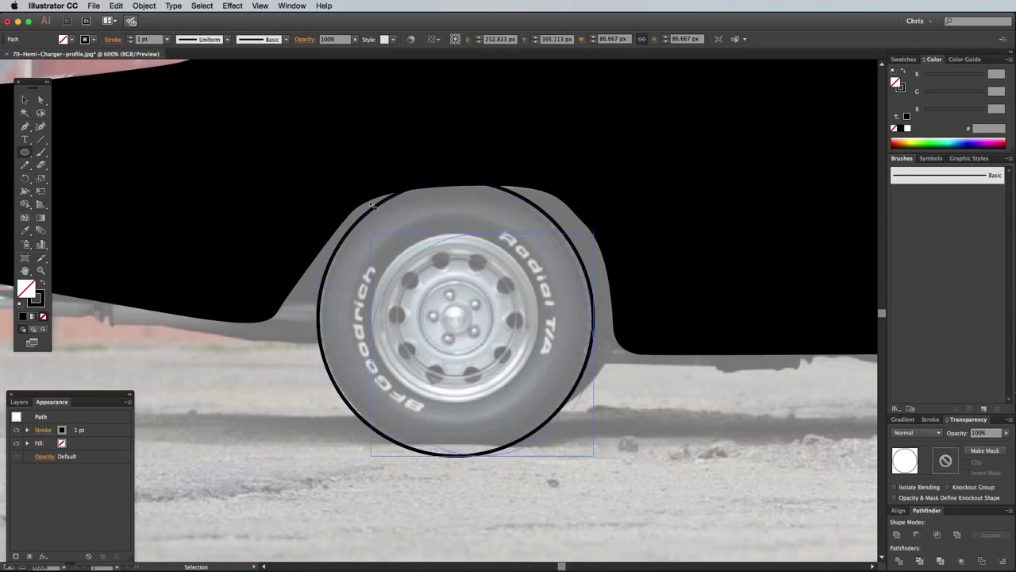
pyautogui.moveTo(380, 210); pyautogui.dragTo(370, 205)
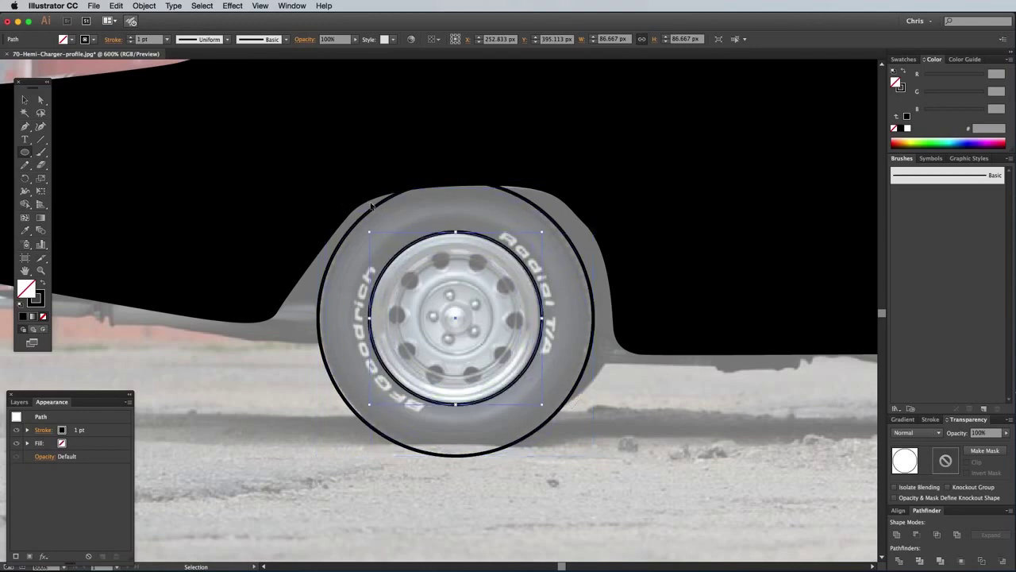
# Step: Exclude the two circles into a compound ring and give it a solid black fill
pyautogui.keyDown('shift'); pyautogui.click(378, 211); pyautogui.keyUp('shift')
pyautogui.press('l')
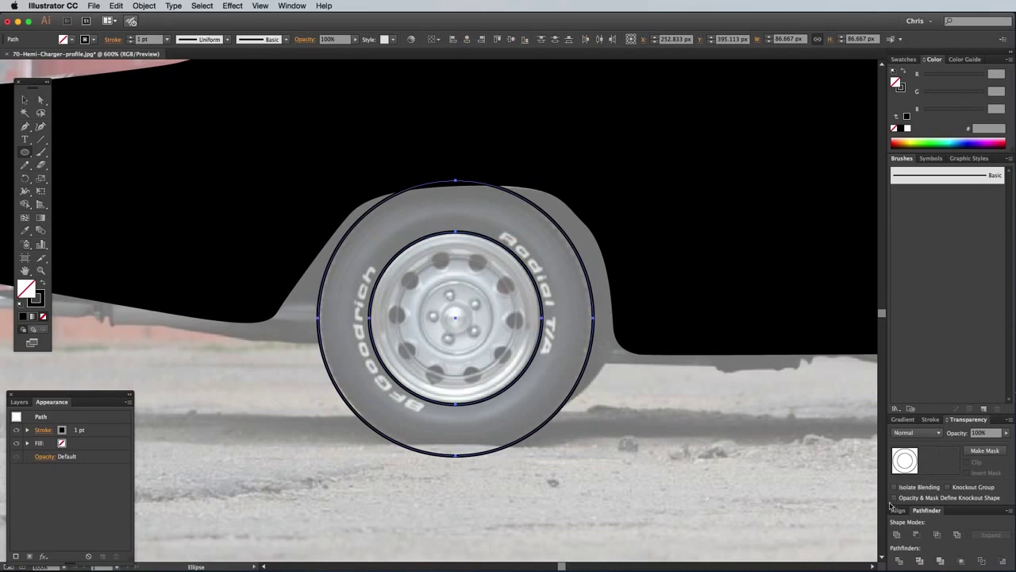
pyautogui.click(918, 534)
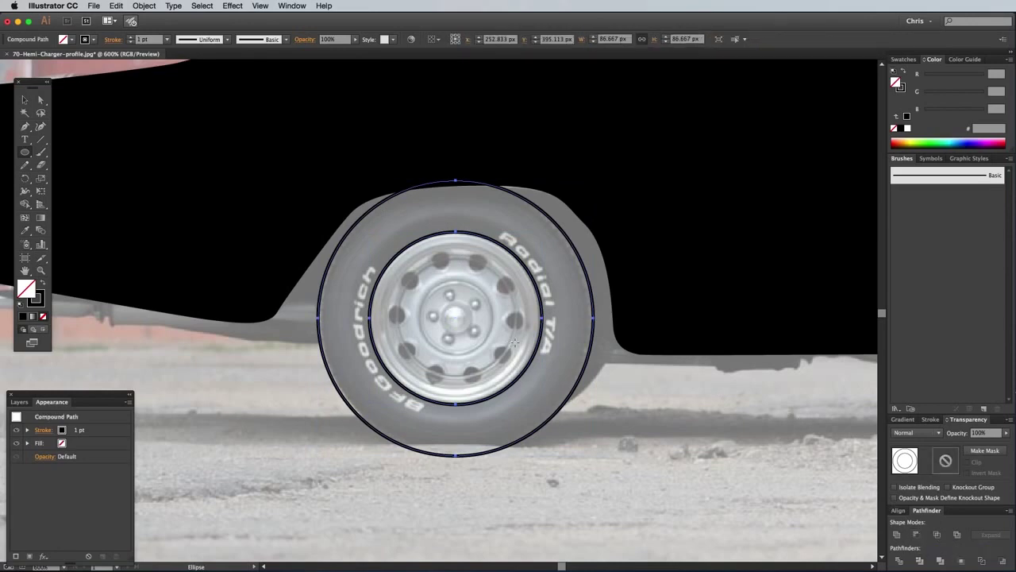
pyautogui.click(42, 284)
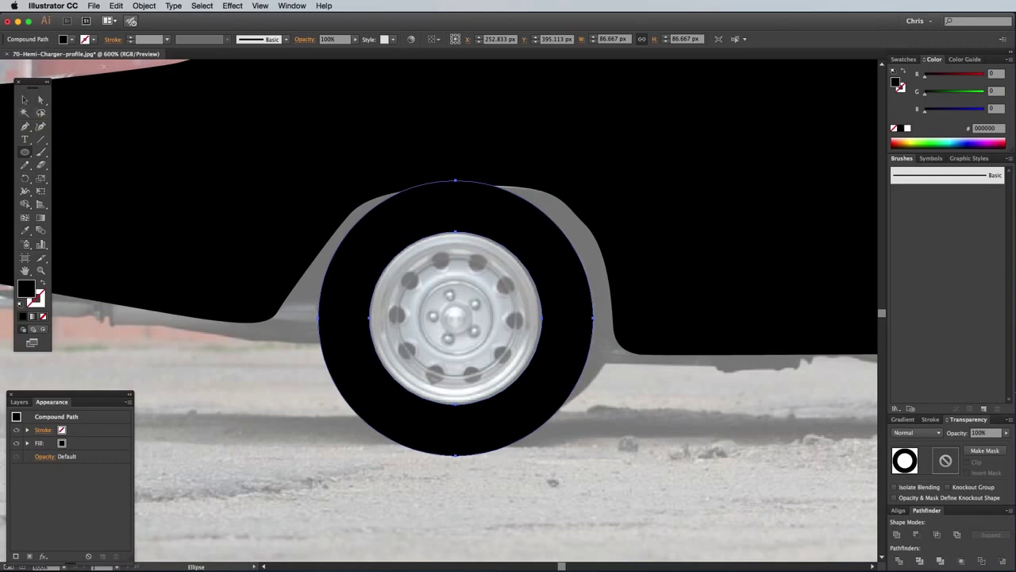
# Step: Scale a circle copy to the inner rim, Exclude it into a ring, and fill it black
pyautogui.hotkey('ctrl', 'z')
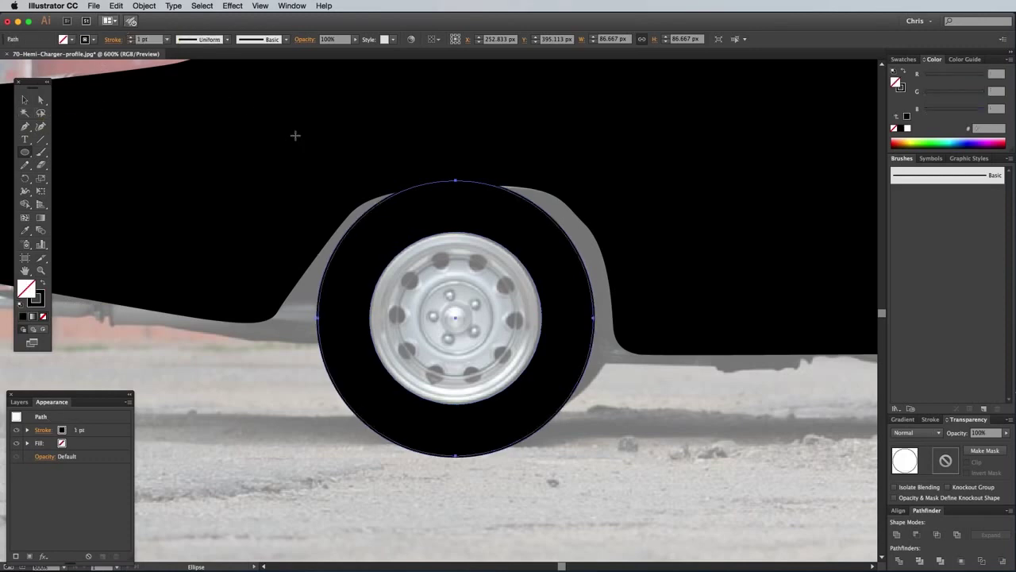
pyautogui.press('v')
pyautogui.moveTo(317, 181)
pyautogui.mouseDown()
pyautogui.moveTo(396, 223)
pyautogui.moveTo(380, 215)
pyautogui.mouseUp()
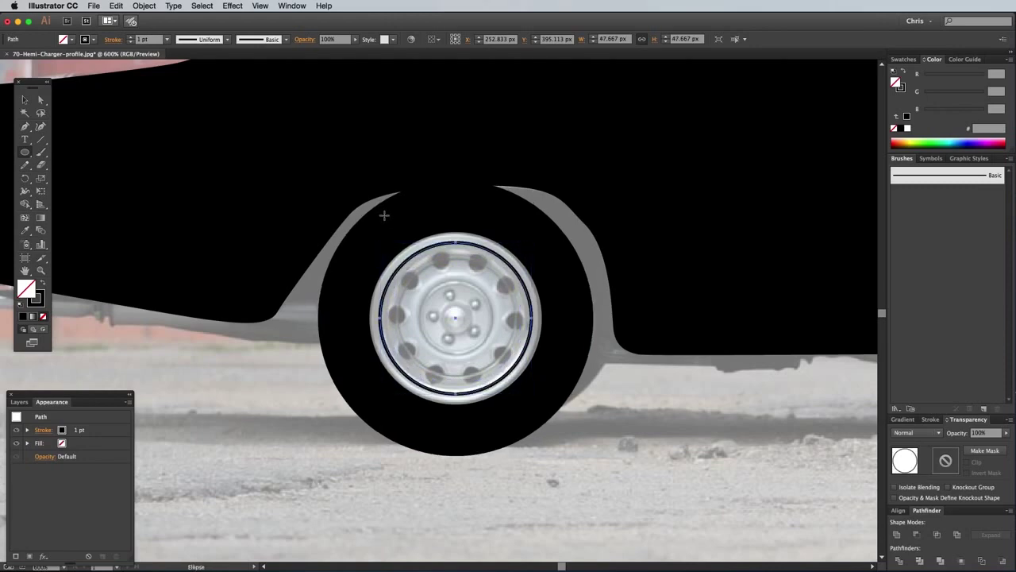
pyautogui.keyDown('super'); pyautogui.click(373, 214); pyautogui.keyUp('super')
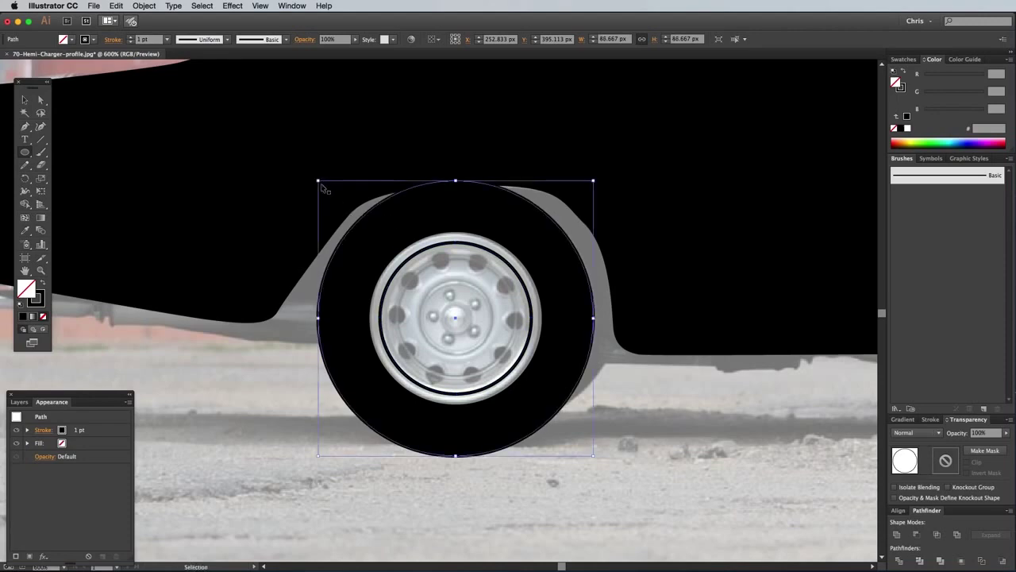
pyautogui.moveTo(456, 318); pyautogui.dragTo(417, 236)
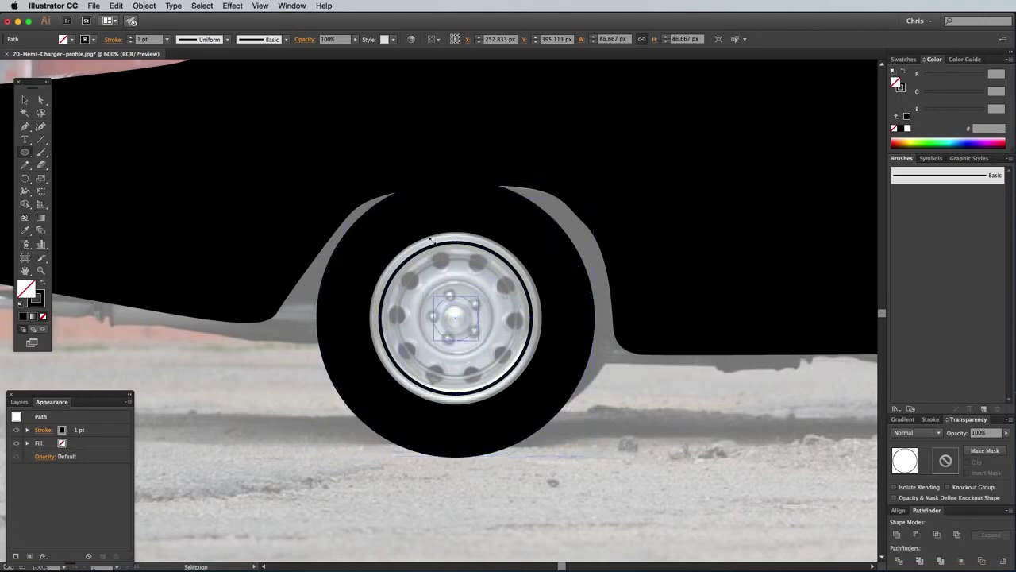
pyautogui.moveTo(417, 236); pyautogui.dragTo(418, 237)
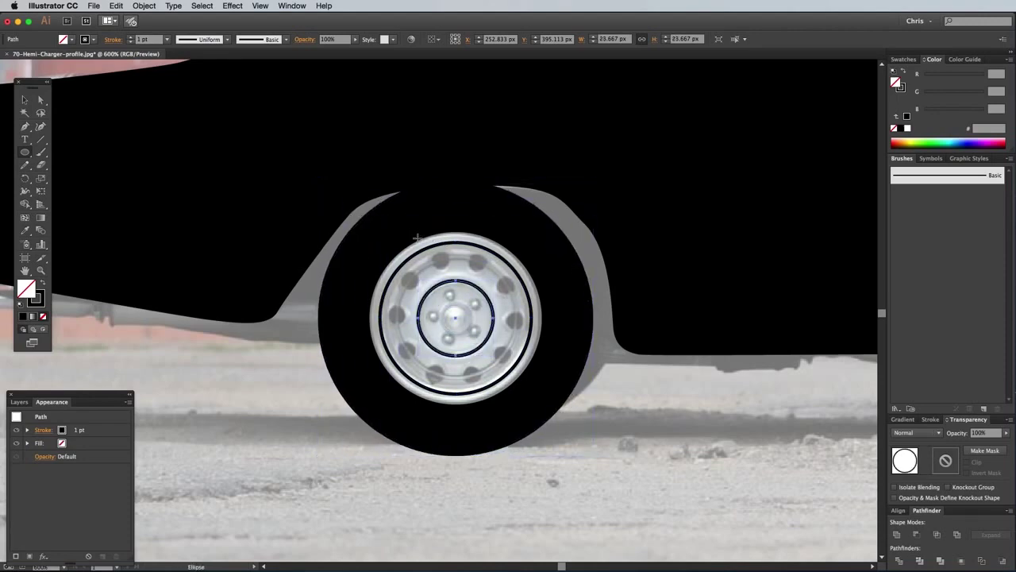
pyautogui.keyDown('super'); pyautogui.click(423, 255); pyautogui.keyUp('super')
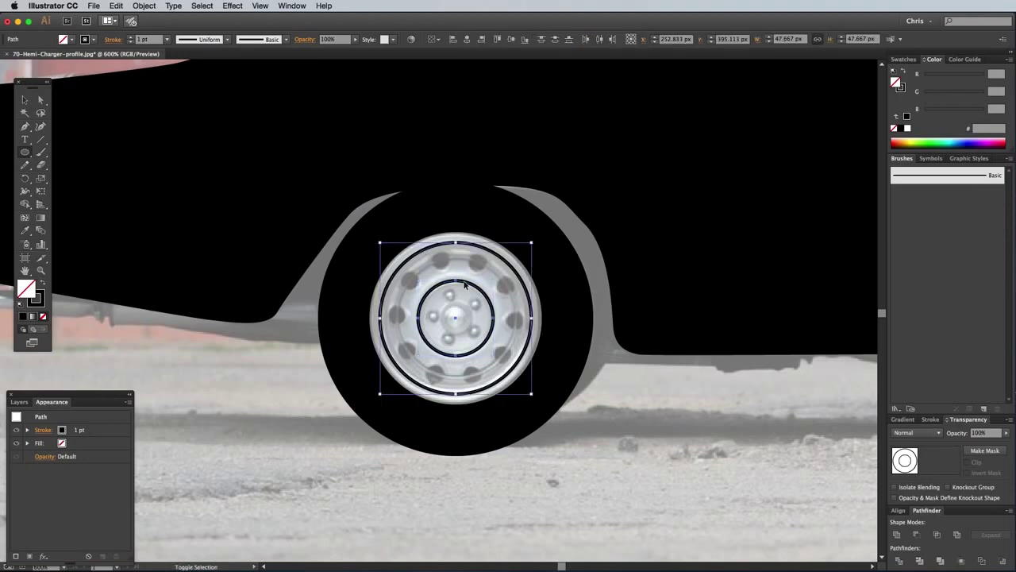
pyautogui.click(915, 535)
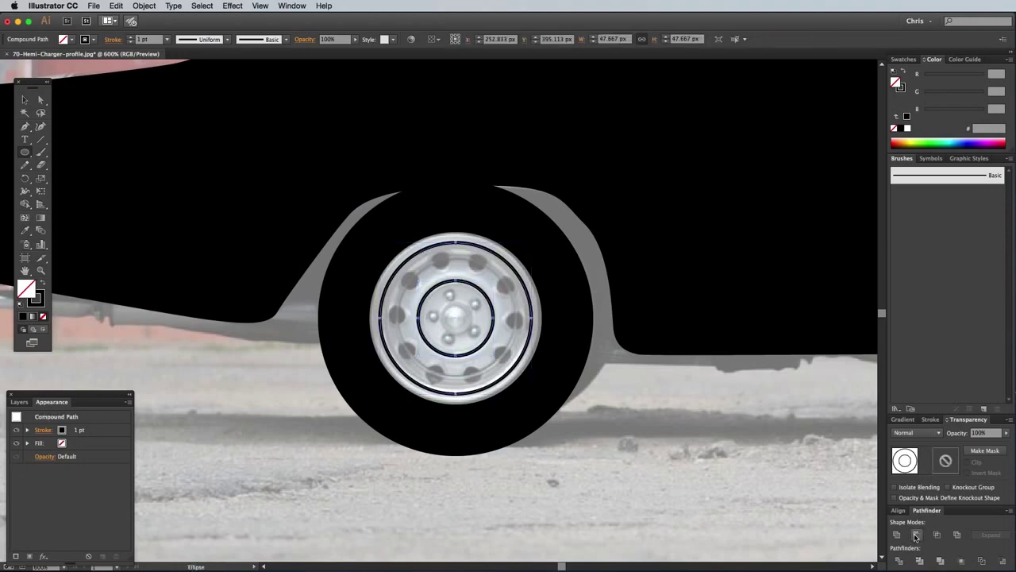
pyautogui.click(45, 286)
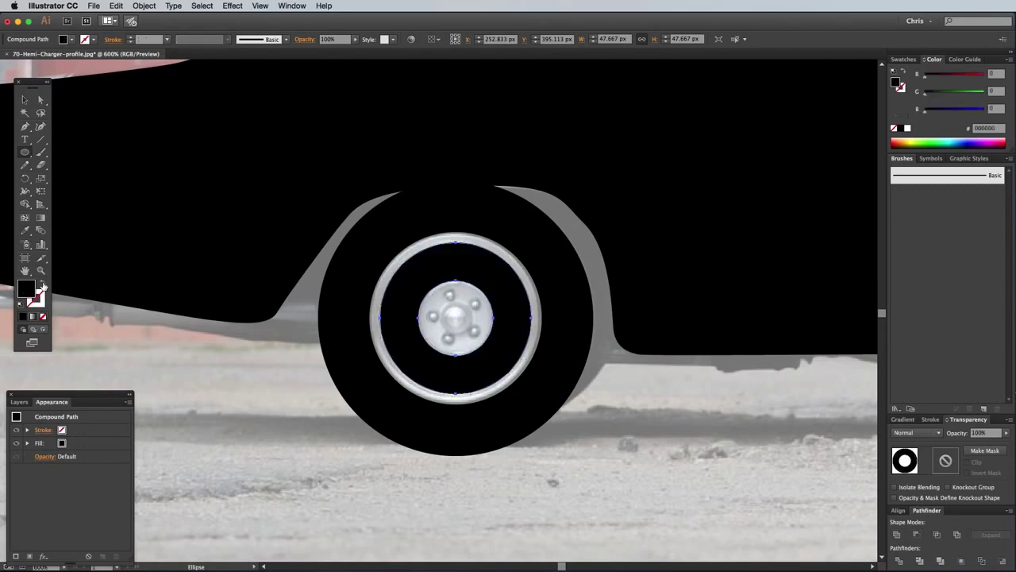
# Step: Add a circle scaled down to the hub centre and fill it solid black
pyautogui.moveTo(455, 317); pyautogui.dragTo(318, 180)
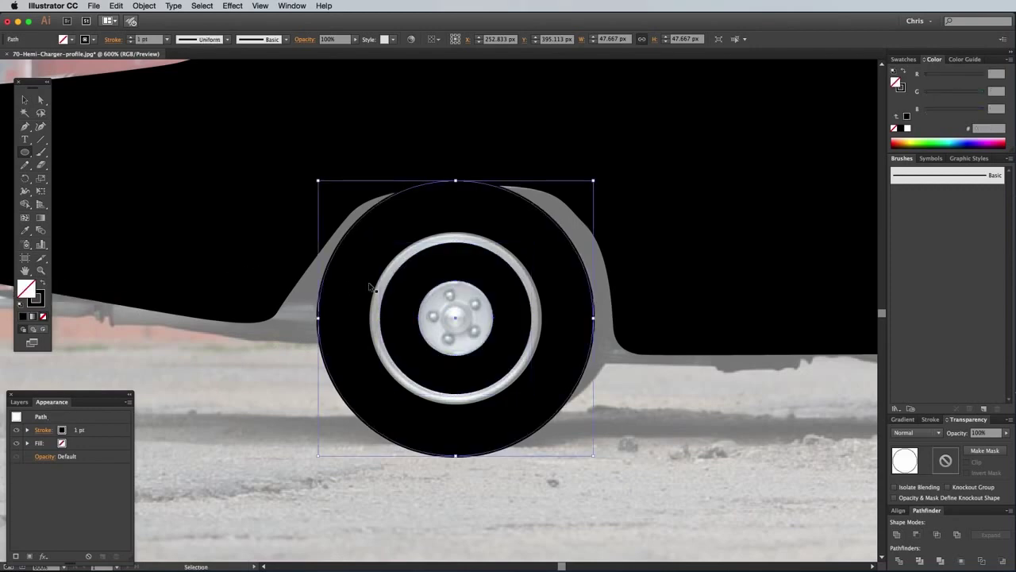
pyautogui.press('v')
pyautogui.moveTo(319, 182); pyautogui.dragTo(440, 252)
pyautogui.press('l')
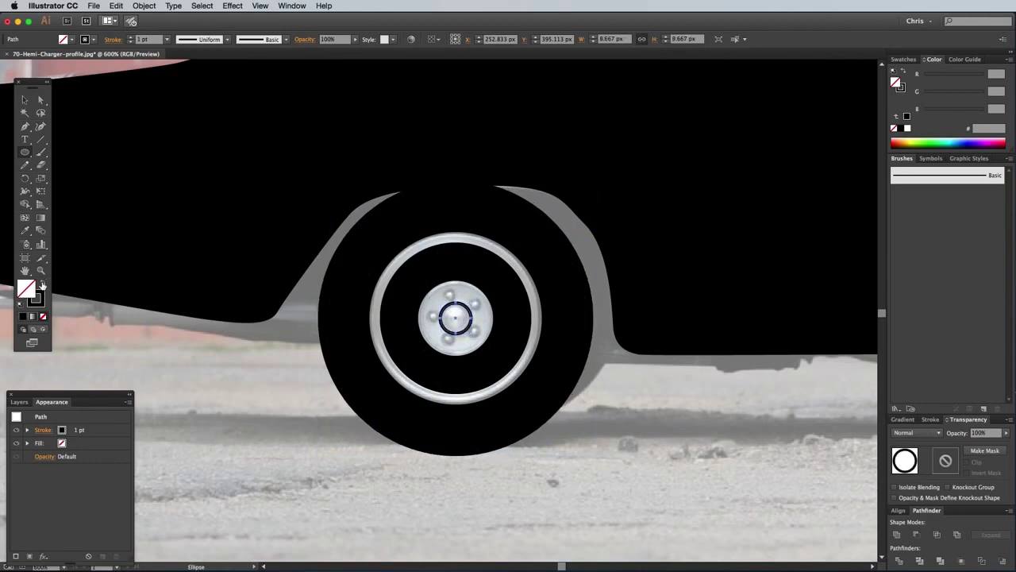
pyautogui.click(43, 285)
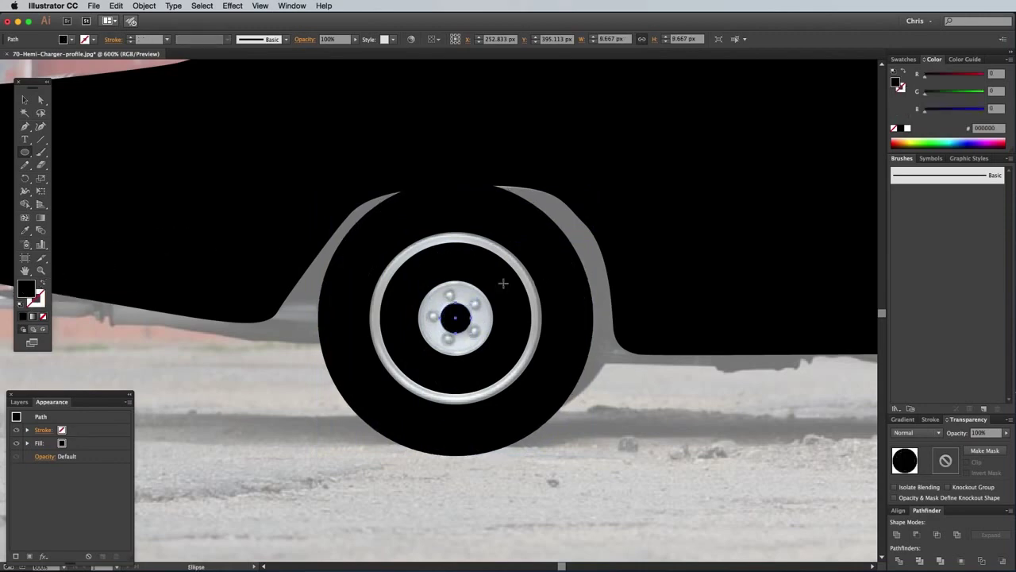
# Step: Centre the small circle horizontally over the hub with Horizontal Align Center
pyautogui.press('v')
pyautogui.press('super+plus')
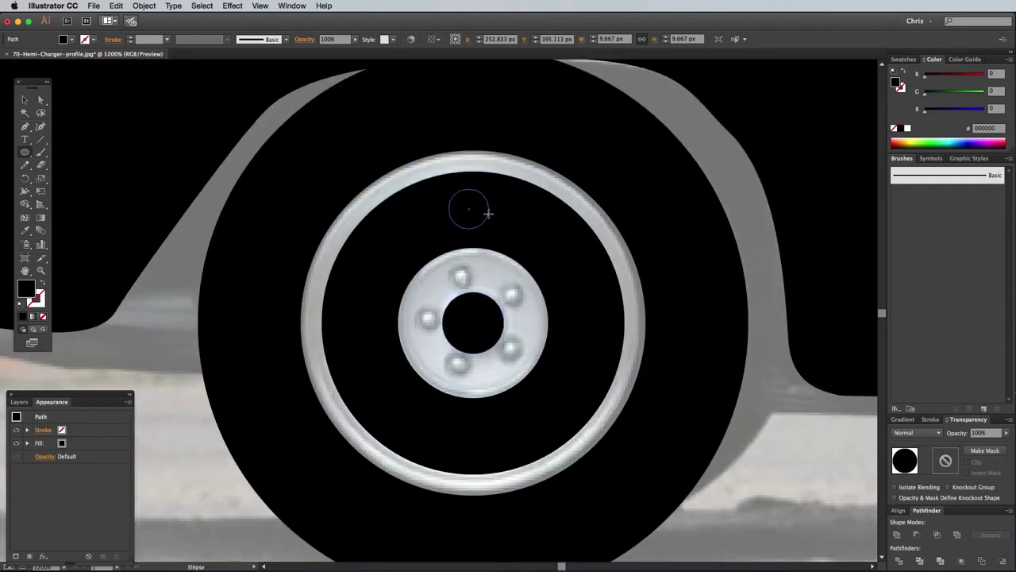
pyautogui.click(24, 100)
pyautogui.keyDown('shift'); pyautogui.click(478, 334); pyautogui.keyUp('shift')
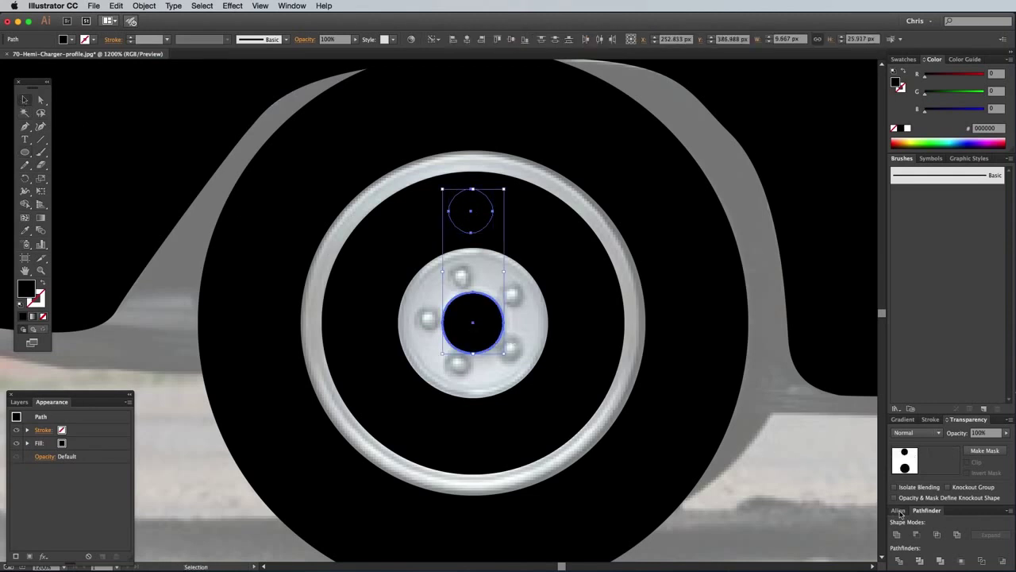
pyautogui.click(898, 510)
pyautogui.click(917, 502)
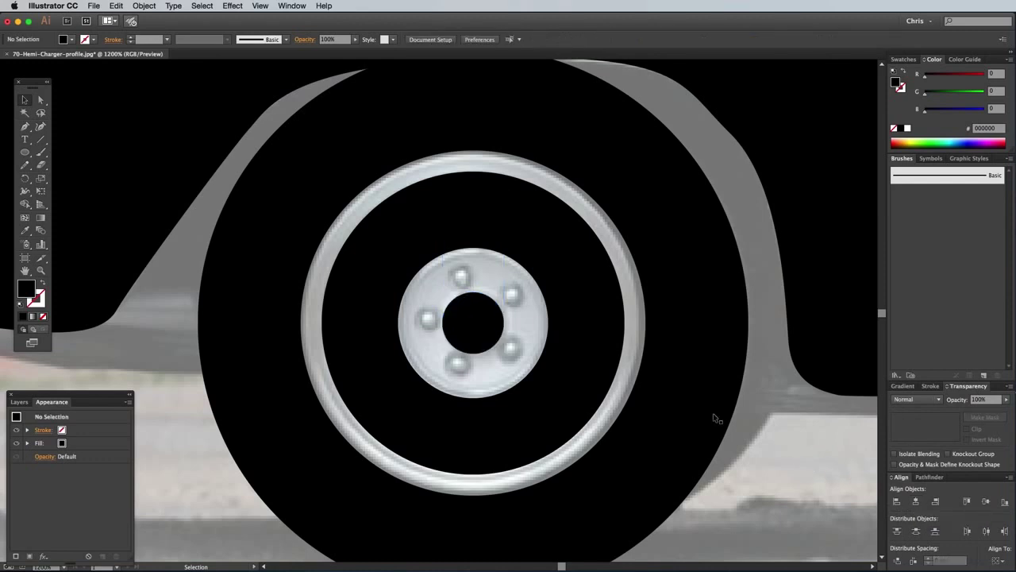
pyautogui.hscroll(1, 713, 412)
pyautogui.click(447, 196)
# Step: Copy the small circle to the wheel bottom and rotate-copy the pair around the hub
pyautogui.moveTo(449, 197); pyautogui.dragTo(456, 434)
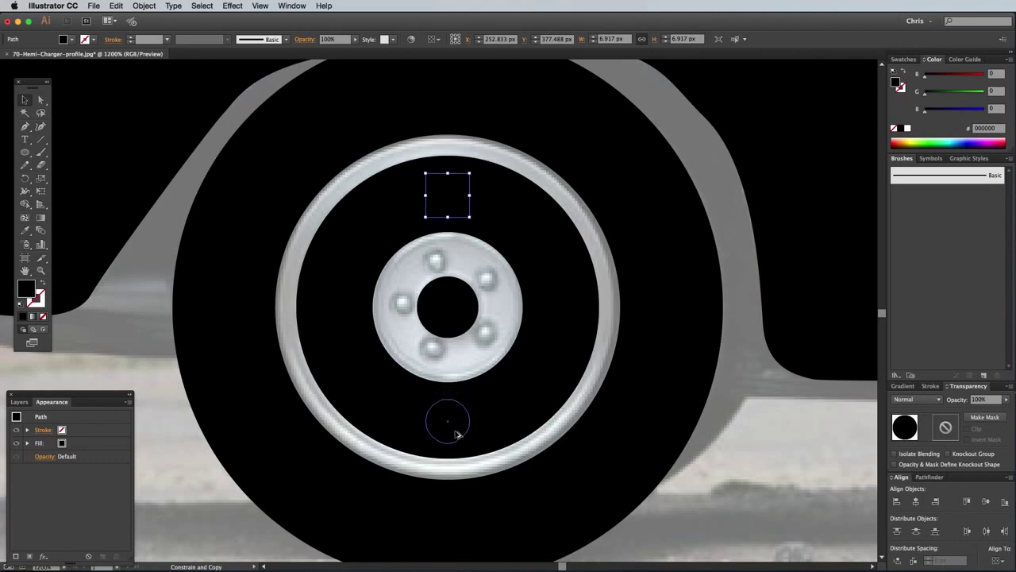
pyautogui.moveTo(456, 433); pyautogui.dragTo(457, 433)
pyautogui.keyDown('shift'); pyautogui.click(447, 197); pyautogui.keyUp('shift')
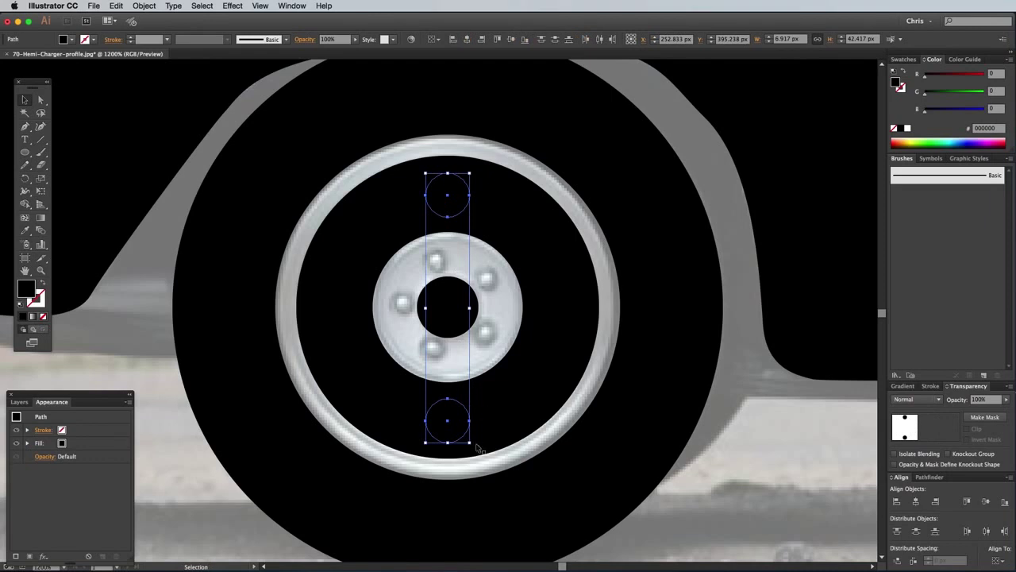
pyautogui.moveTo(474, 443)
pyautogui.mouseDown()
pyautogui.moveTo(556, 352)
pyautogui.moveTo(554, 311)
pyautogui.mouseUp()
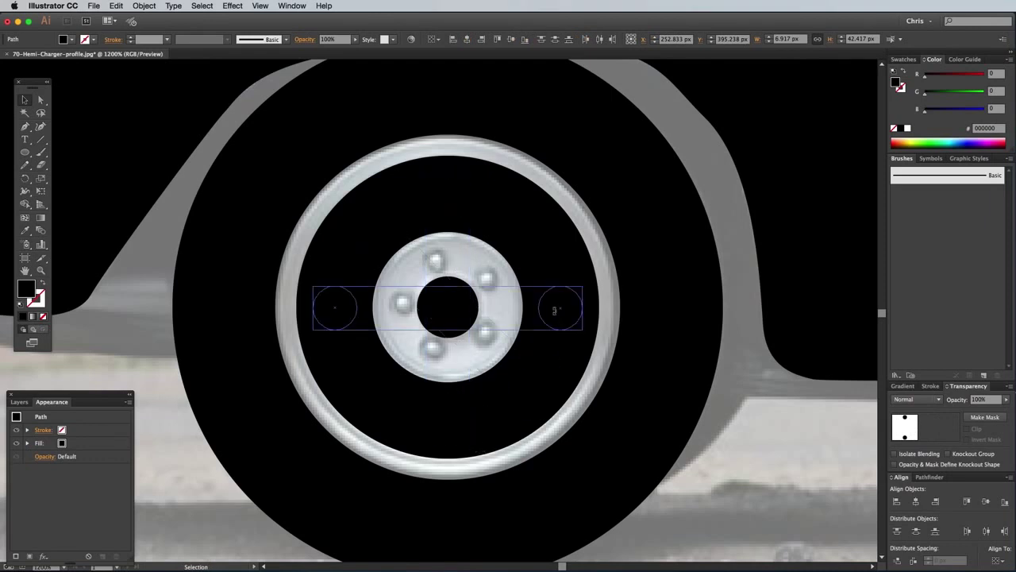
pyautogui.hotkey('ctrl', 'z')
pyautogui.hotkey('ctrl', 'z')
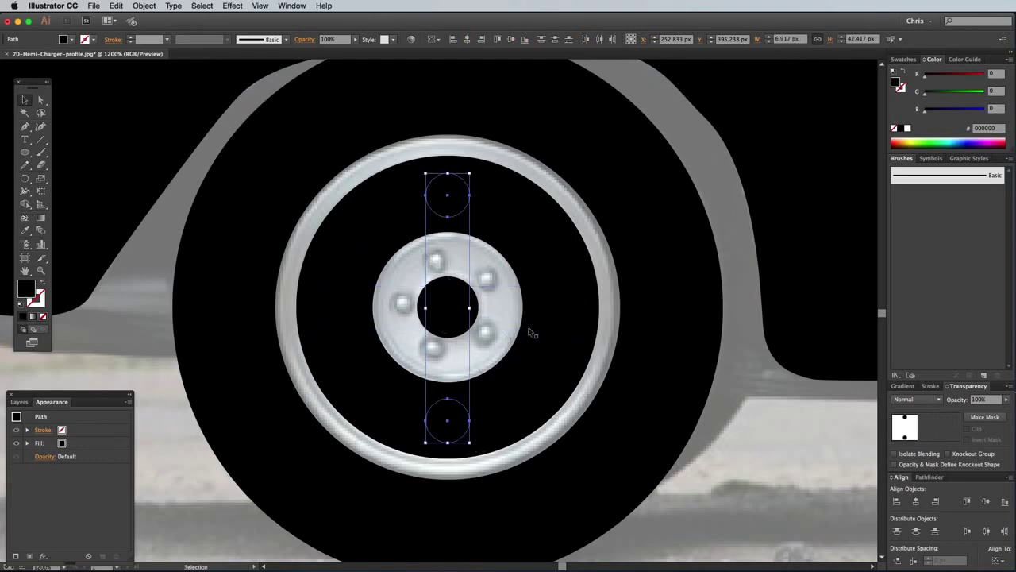
pyautogui.moveTo(474, 447); pyautogui.dragTo(537, 405)
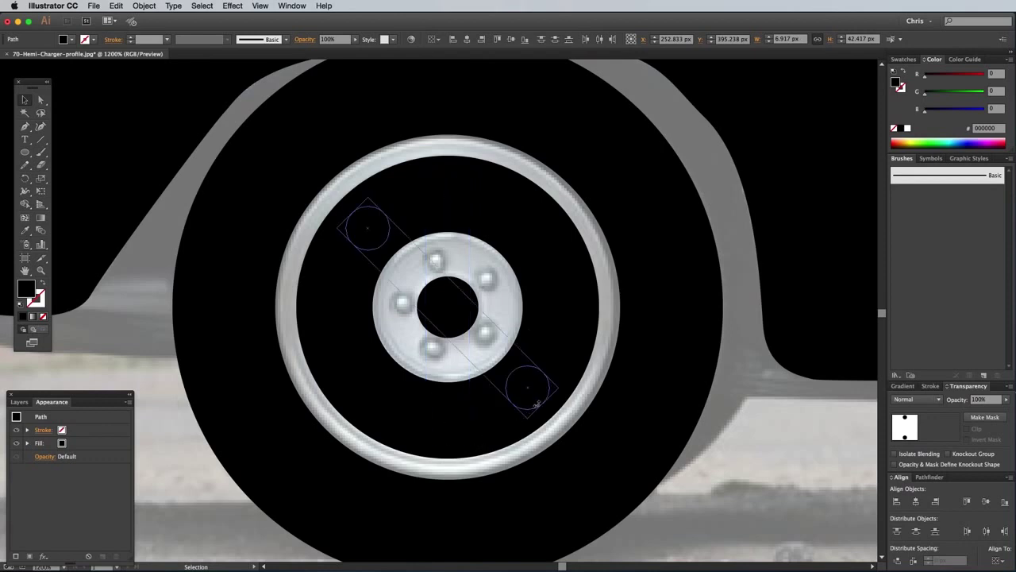
pyautogui.hotkey('ctrl', 'z')
pyautogui.moveTo(474, 447); pyautogui.dragTo(395, 431)
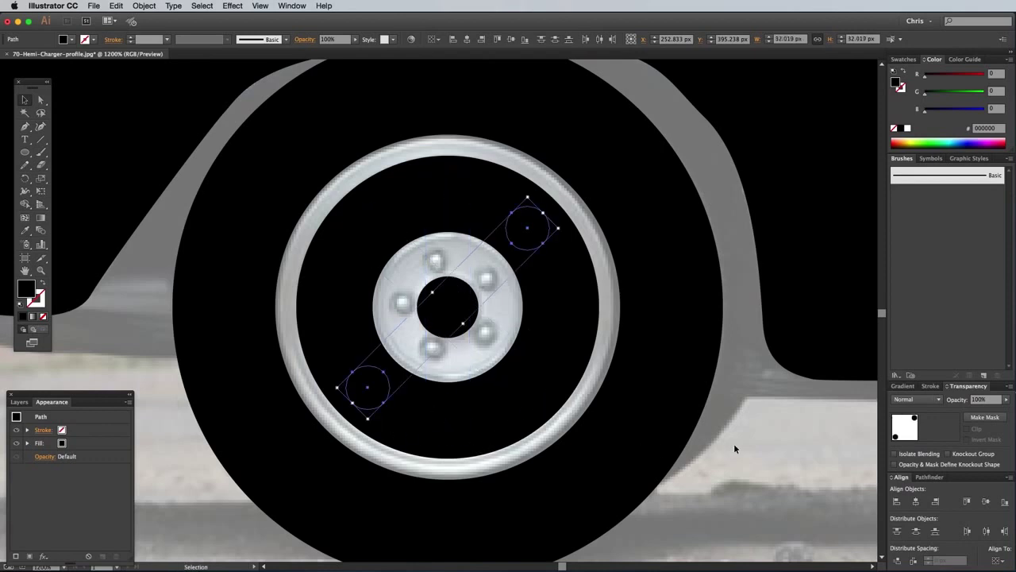
pyautogui.click(734, 444)
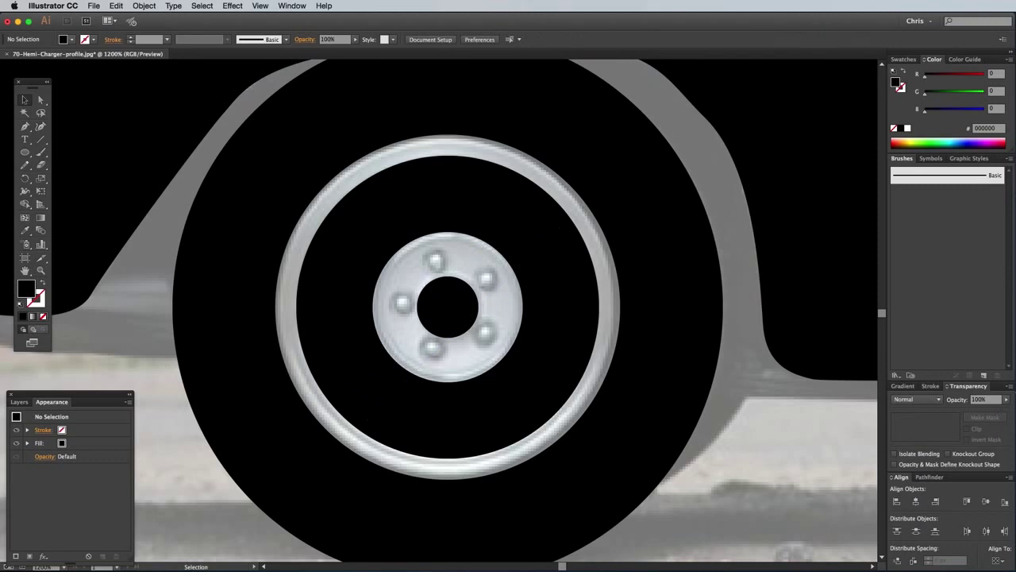
# Step: Select all eight rim circles and combine them with Object > Compound Path > Make
pyautogui.click(447, 204)
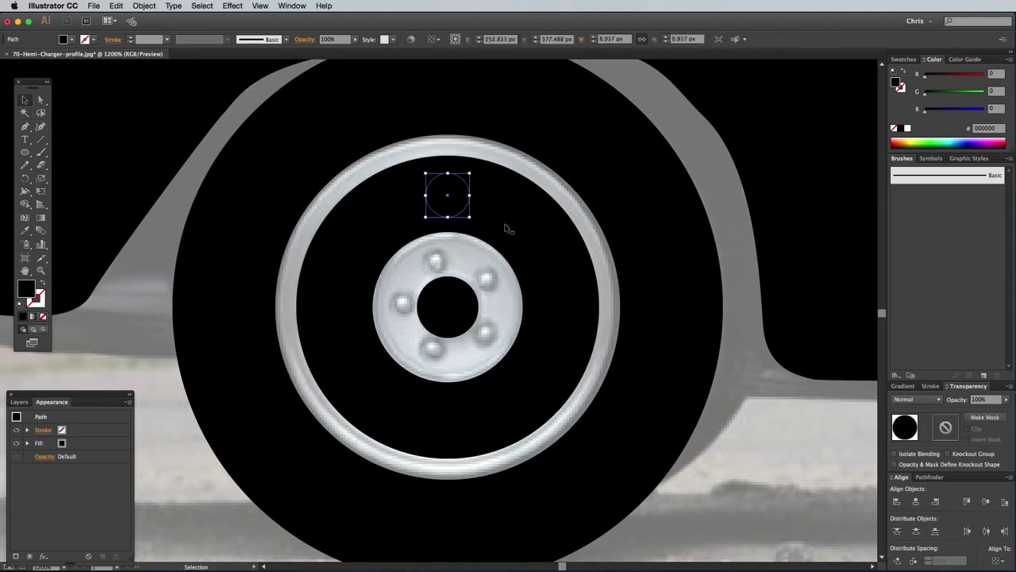
pyautogui.keyDown('shift'); pyautogui.click(528, 231); pyautogui.keyUp('shift')
pyautogui.keyDown('shift'); pyautogui.click(558, 299); pyautogui.keyUp('shift')
pyautogui.keyDown('shift'); pyautogui.click(514, 390); pyautogui.keyUp('shift')
pyautogui.keyDown('shift'); pyautogui.click(450, 425); pyautogui.keyUp('shift')
pyautogui.keyDown('shift'); pyautogui.click(377, 389); pyautogui.keyUp('shift')
pyautogui.keyDown('shift'); pyautogui.click(335, 310); pyautogui.keyUp('shift')
pyautogui.keyDown('shift'); pyautogui.click(373, 235); pyautogui.keyUp('shift')
pyautogui.click(150, 6)
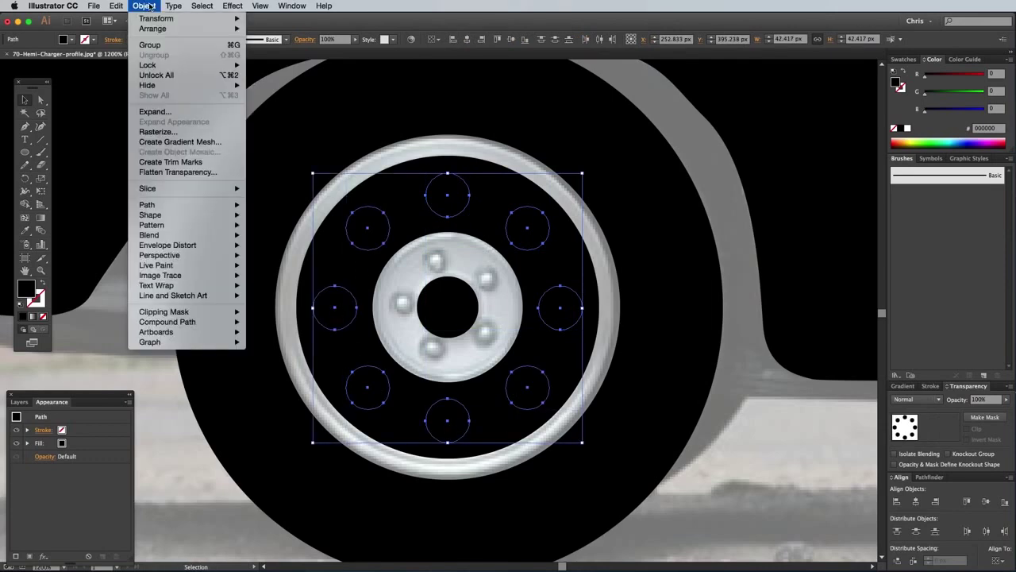
pyautogui.moveTo(167, 322)
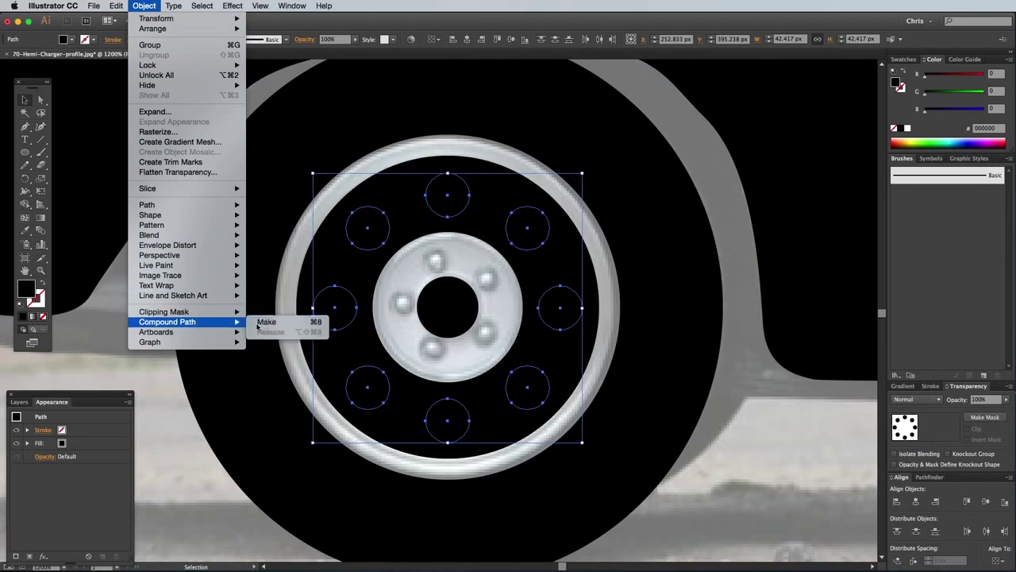
pyautogui.click(265, 321)
# Step: Subtract the compound circles from the inner rim circle with Pathfinder Minus Front
pyautogui.keyDown('shift'); pyautogui.click(336, 258); pyautogui.keyUp('shift')
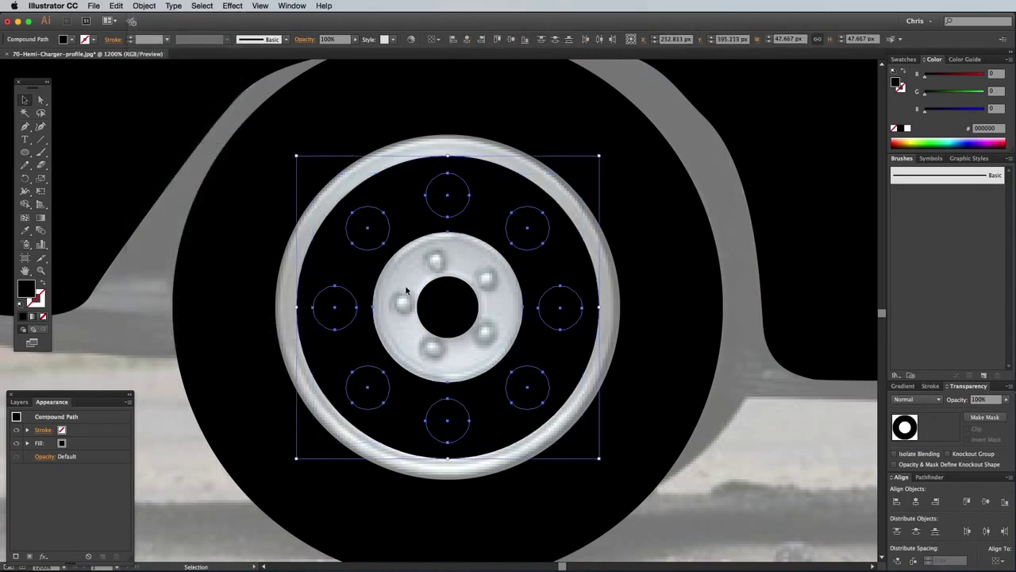
pyautogui.click(927, 477)
pyautogui.click(915, 533)
pyautogui.click(780, 486)
pyautogui.press('super+minus')
pyautogui.press('super+minus')
pyautogui.press('super+minus')
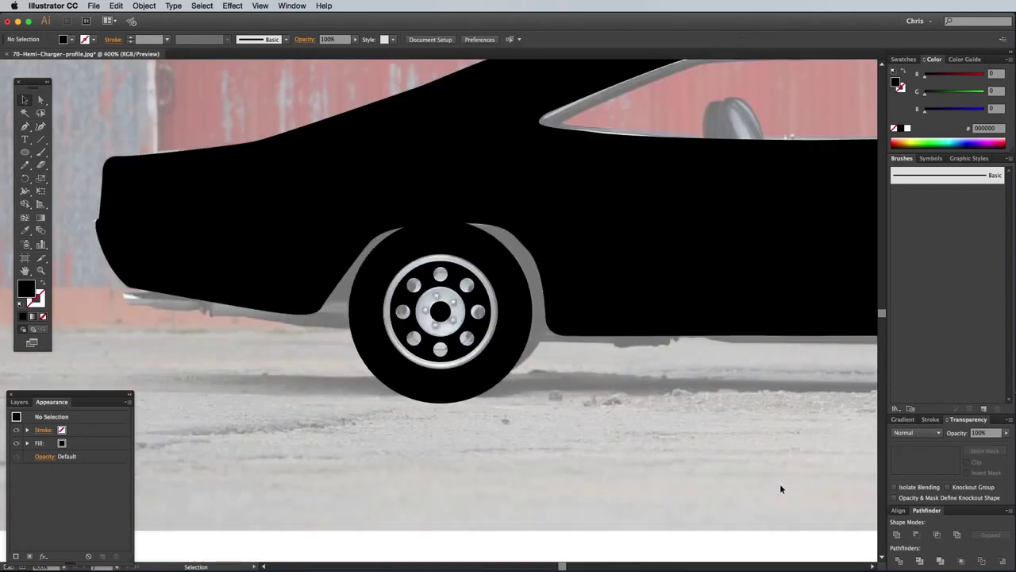
# Step: Option-Shift-drag a copy of the whole finished wheel, tyre and rim, onto the rear wheel
pyautogui.moveTo(523, 424); pyautogui.dragTo(339, 213)
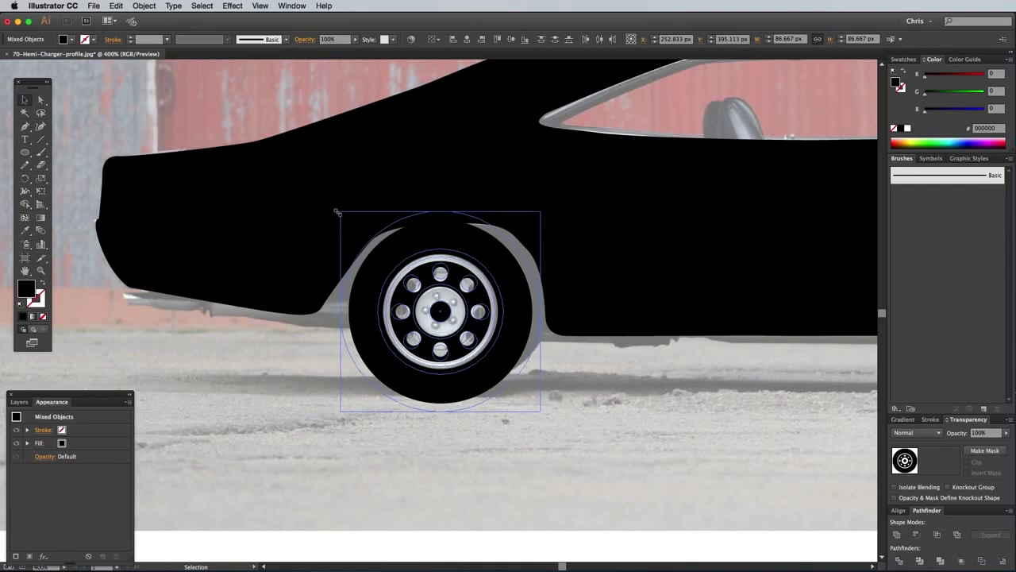
pyautogui.press('super+minus')
pyautogui.press('super+minus')
pyautogui.hscroll(5, 336, 212)
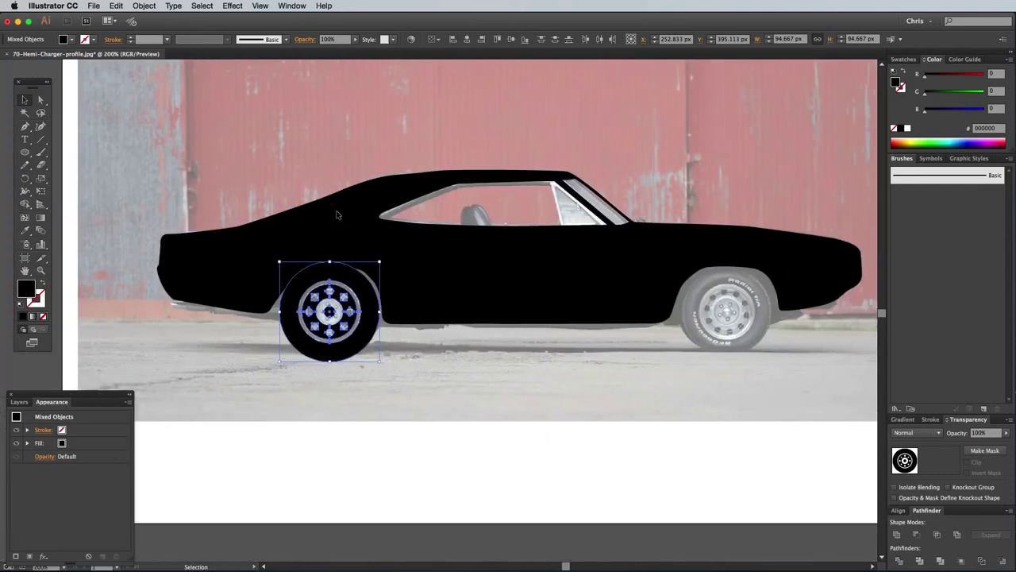
pyautogui.moveTo(332, 313); pyautogui.dragTo(725, 322)
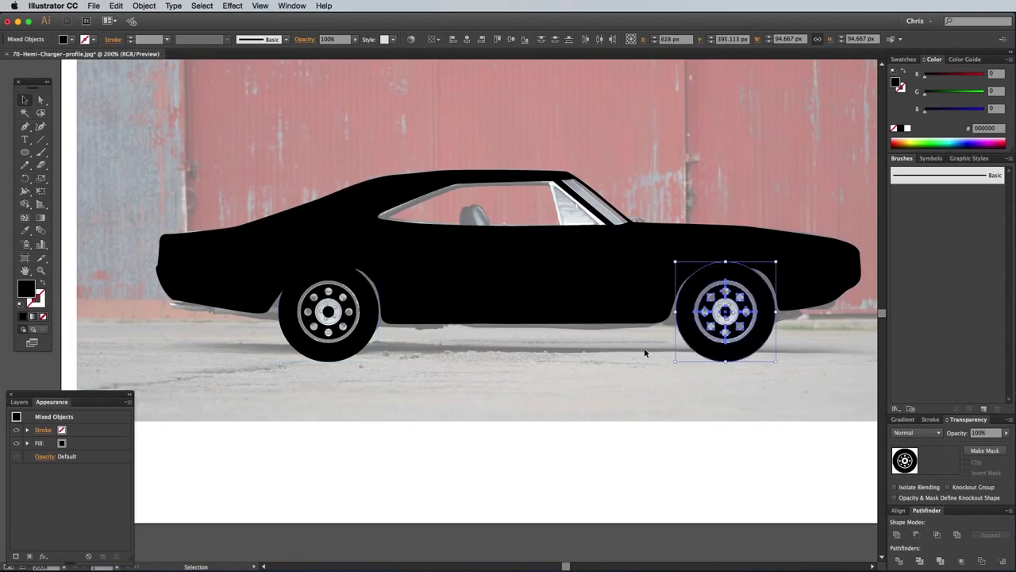
pyautogui.click(612, 390)
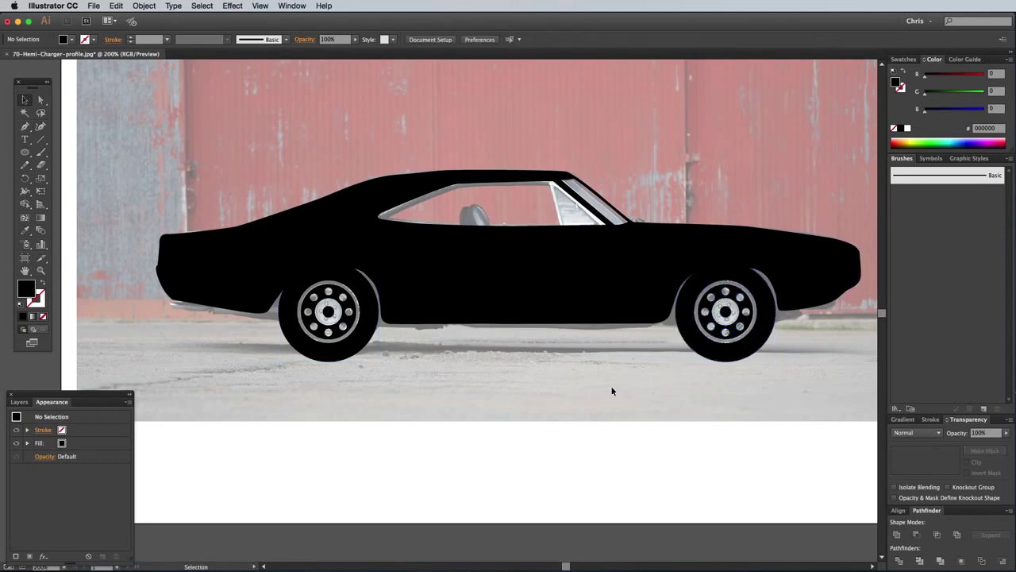
pyautogui.click(235, 262)
# Step: Offset the car body outline outward by 10 px and bring it to the front
pyautogui.click(150, 5)
pyautogui.moveTo(146, 205)
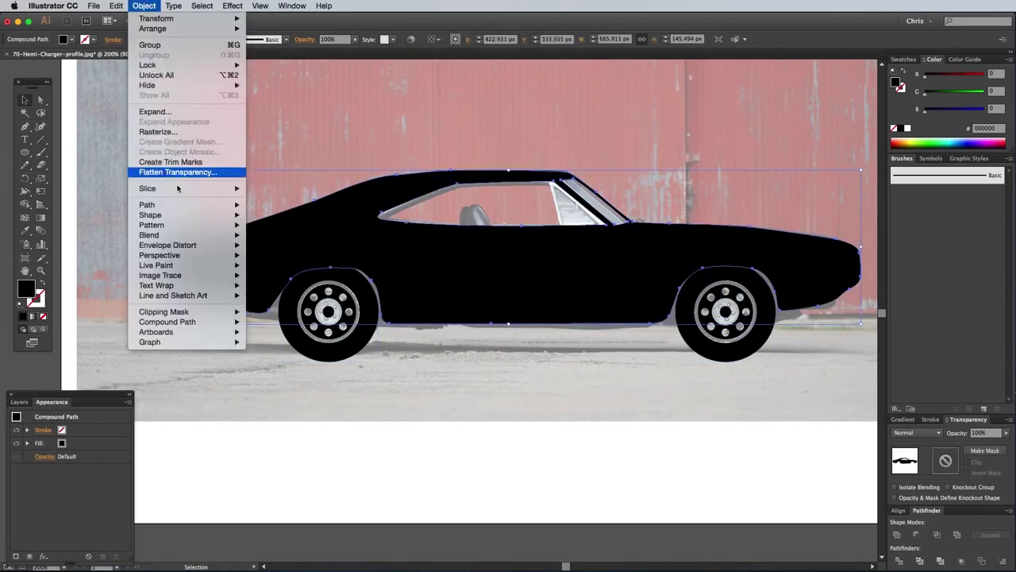
pyautogui.click(281, 242)
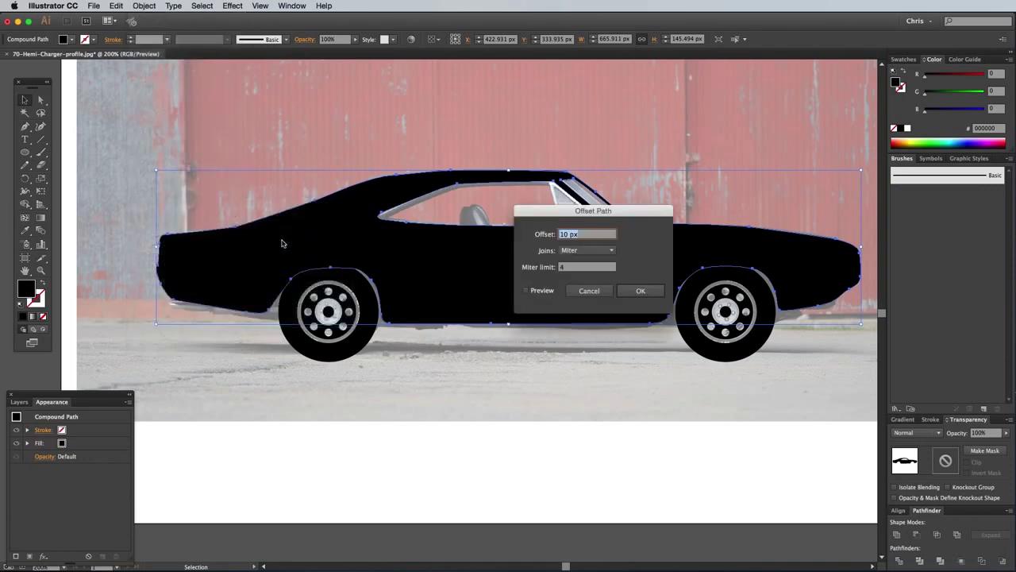
pyautogui.click(641, 291)
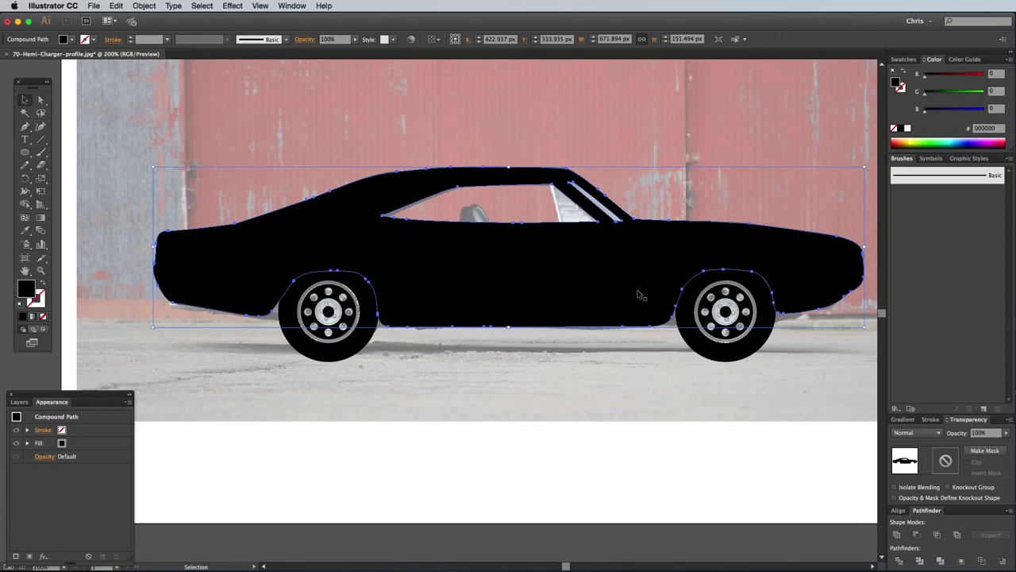
pyautogui.rightClick(476, 254)
pyautogui.moveTo(500, 340)
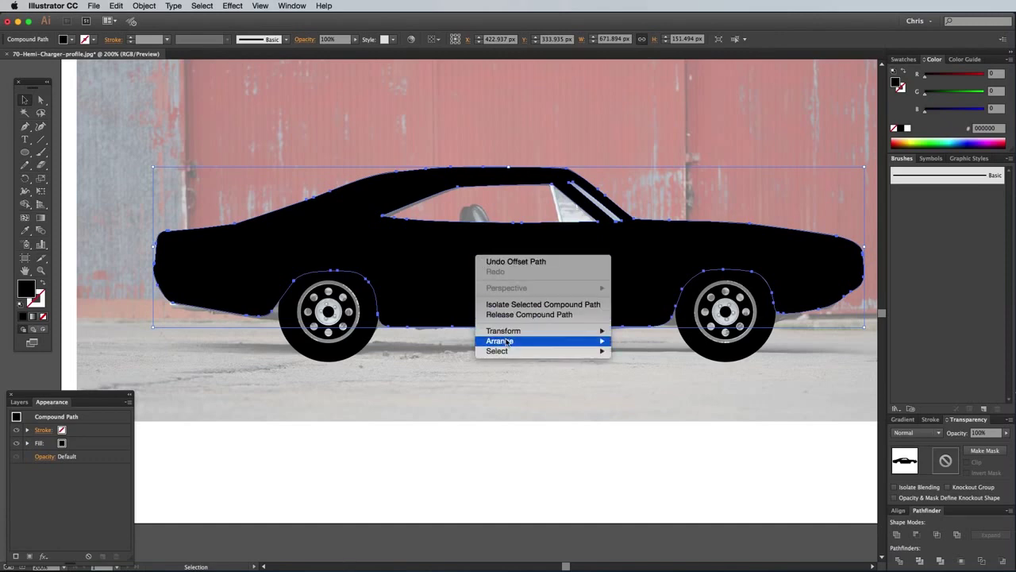
pyautogui.click(648, 342)
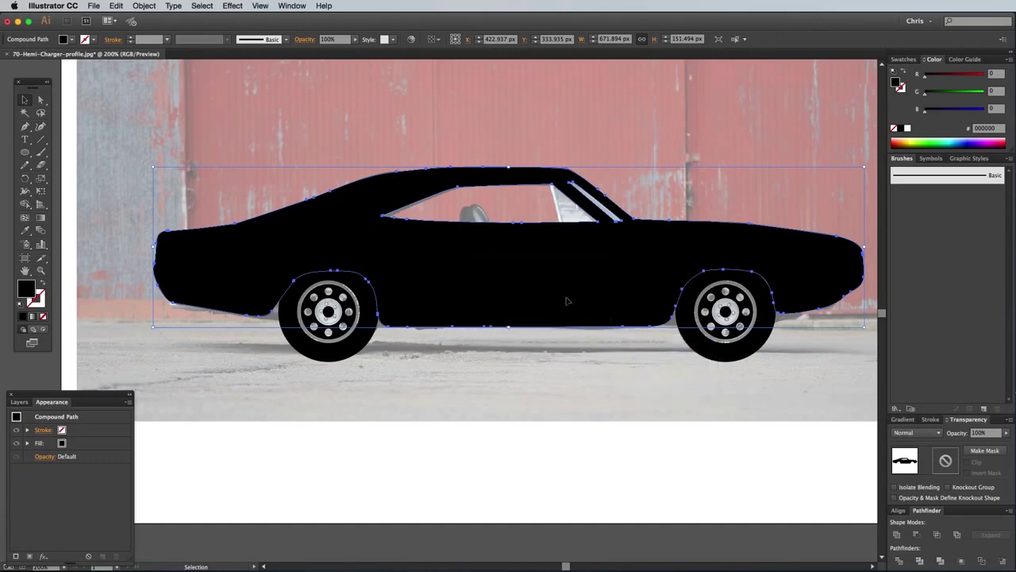
# Step: Copy the body, then Minus Front the front and rear wheels to cut arch gaps
pyautogui.click(116, 6)
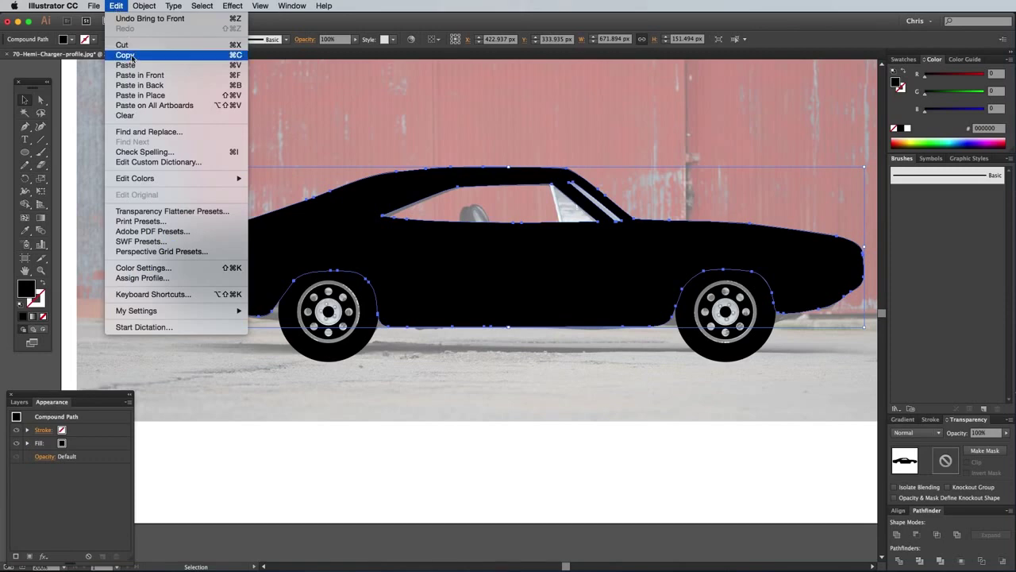
pyautogui.click(131, 54)
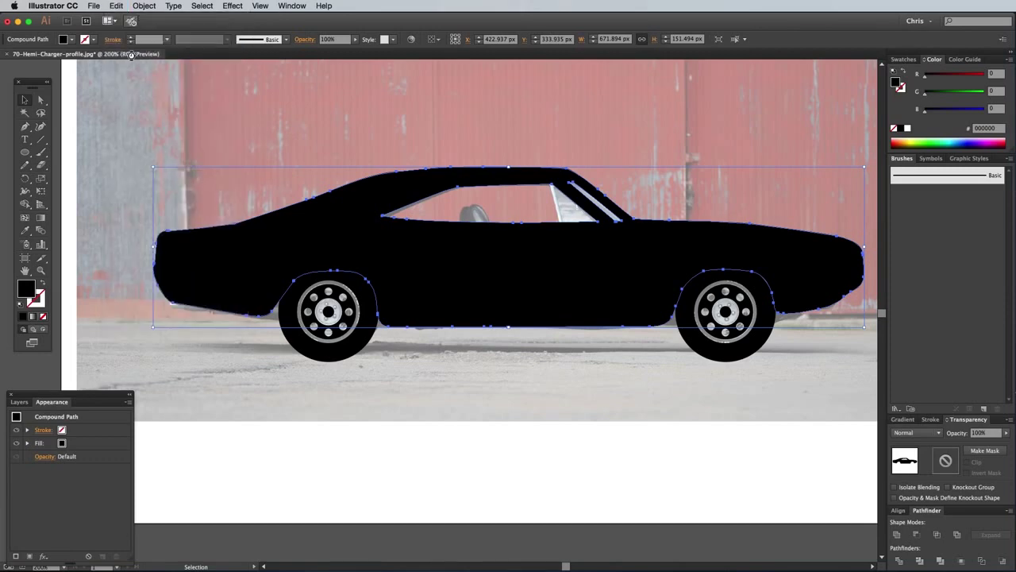
pyautogui.keyDown('shift'); pyautogui.click(360, 348); pyautogui.keyUp('shift')
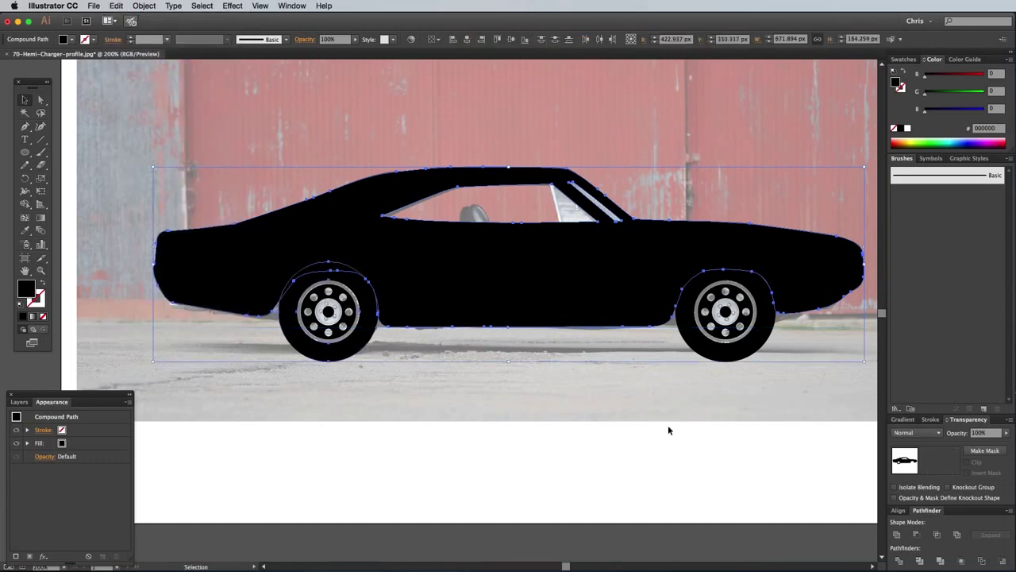
pyautogui.click(917, 535)
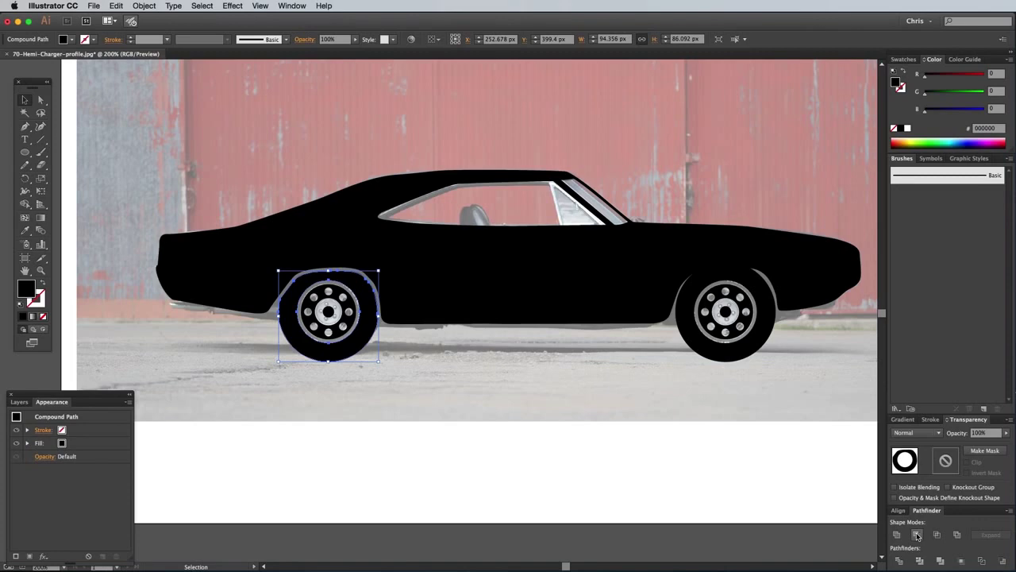
pyautogui.hotkey('ctrl', 'a')
pyautogui.keyDown('shift'); pyautogui.click(695, 350); pyautogui.keyUp('shift')
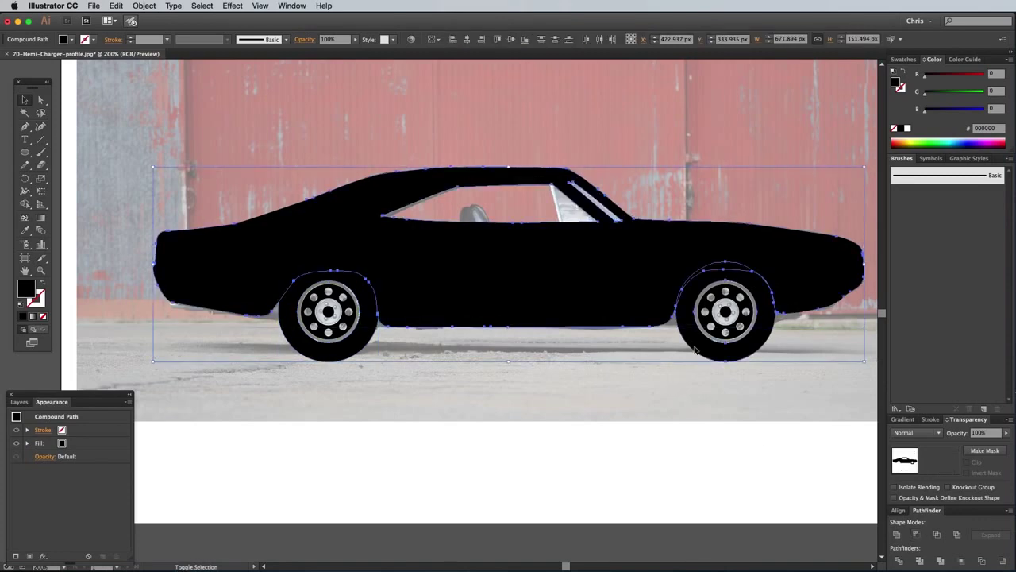
pyautogui.click(916, 538)
pyautogui.click(661, 425)
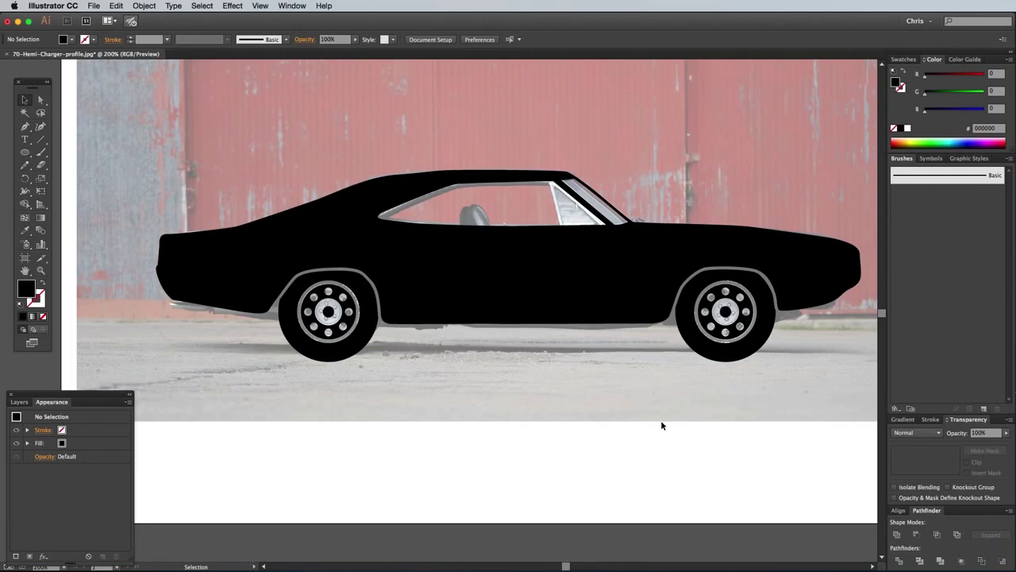
# Step: Add the '900…' headline text and set it in the Brush Up font
pyautogui.hotkey('ctrl', '1')
pyautogui.write('t900')
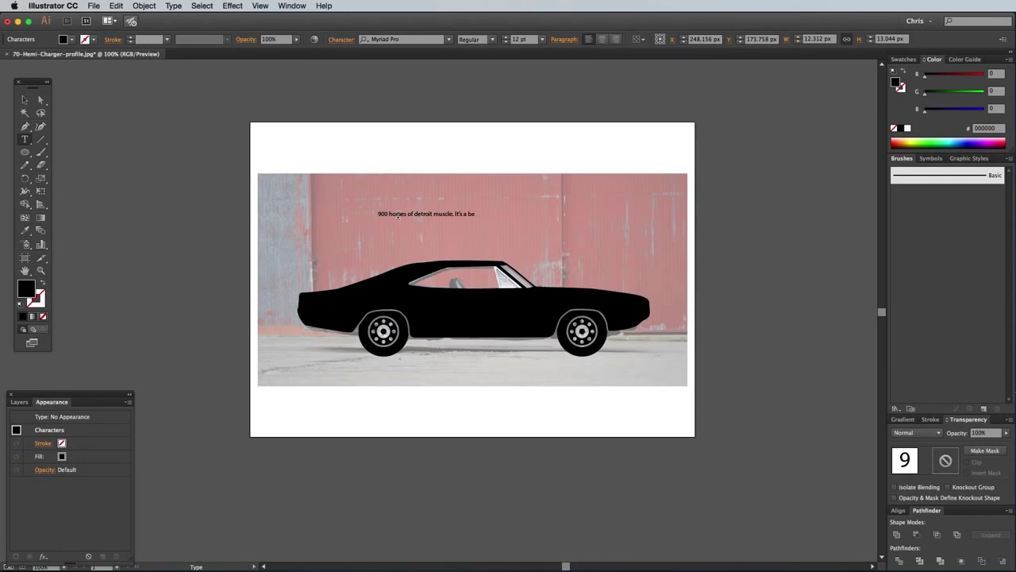
pyautogui.hotkey('ctrl', 'a')
pyautogui.hotkey('ctrl', '=')
pyautogui.hotkey('ctrl', '=')
pyautogui.click(389, 39)
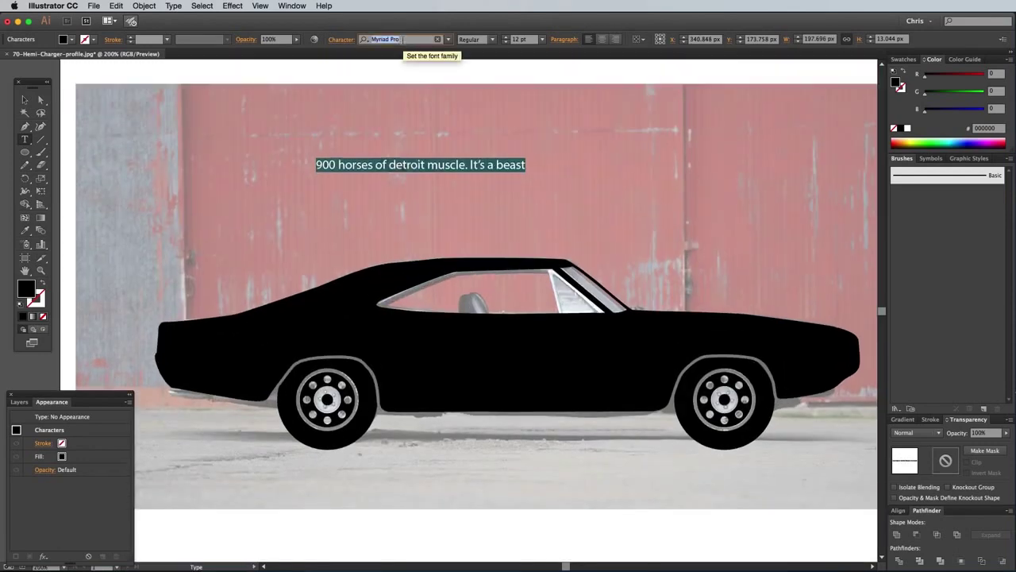
pyautogui.write('brush')
pyautogui.click(396, 123)
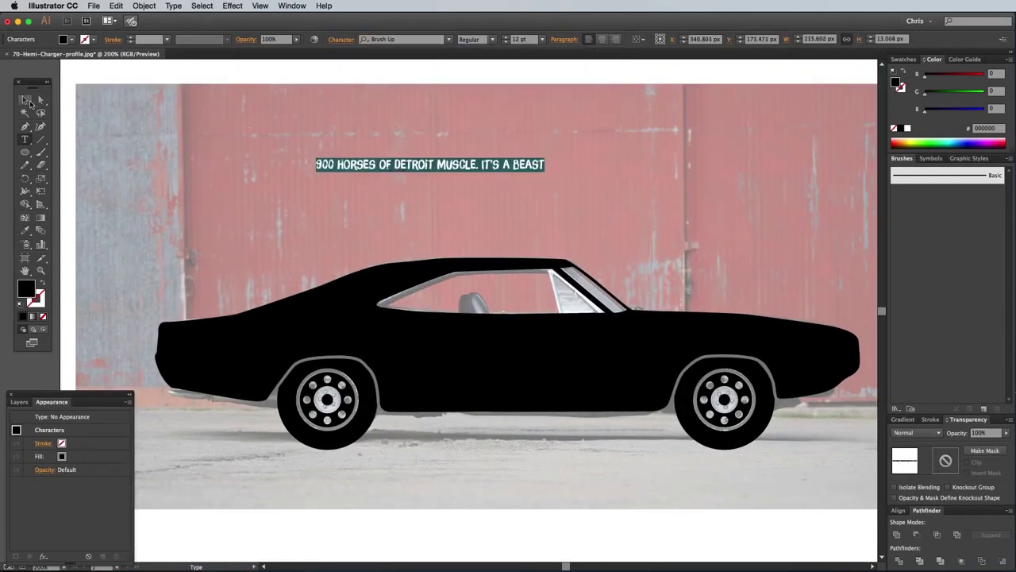
# Step: Scale the headline across the wall, convert it to outlines, and ungroup it into words
pyautogui.click(30, 100)
pyautogui.moveTo(548, 173); pyautogui.dragTo(762, 208)
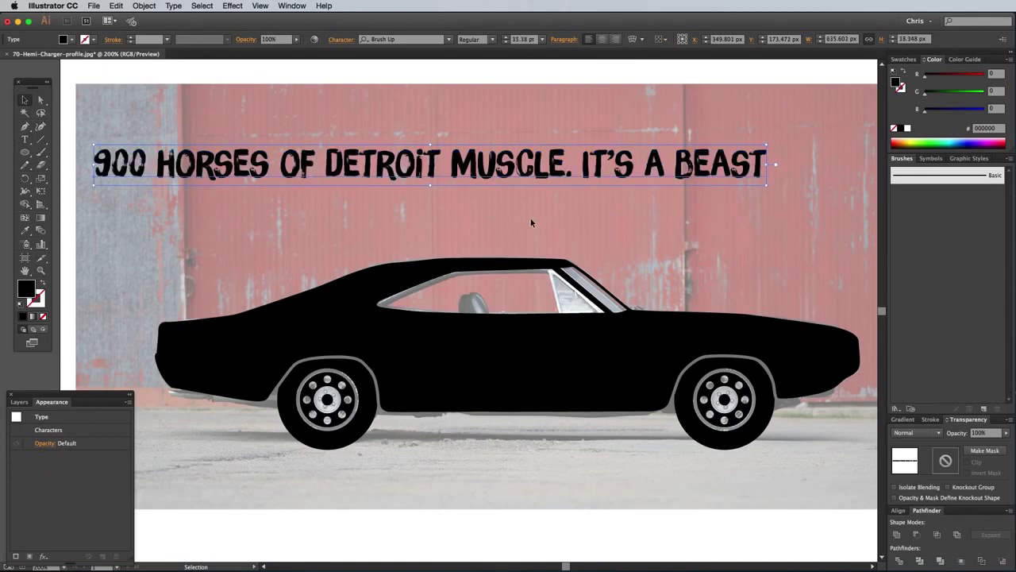
pyautogui.rightClick(453, 166)
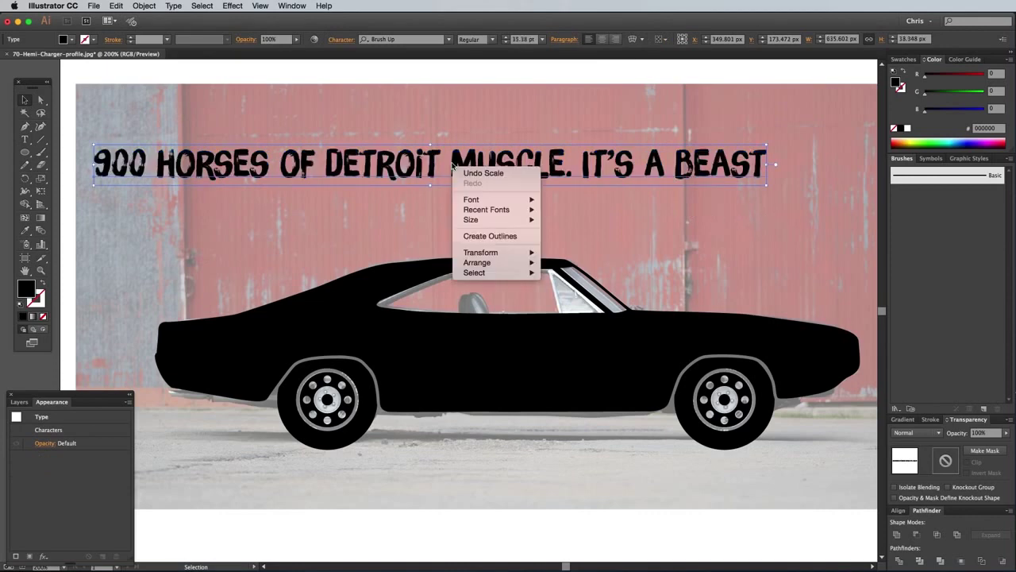
pyautogui.click(490, 235)
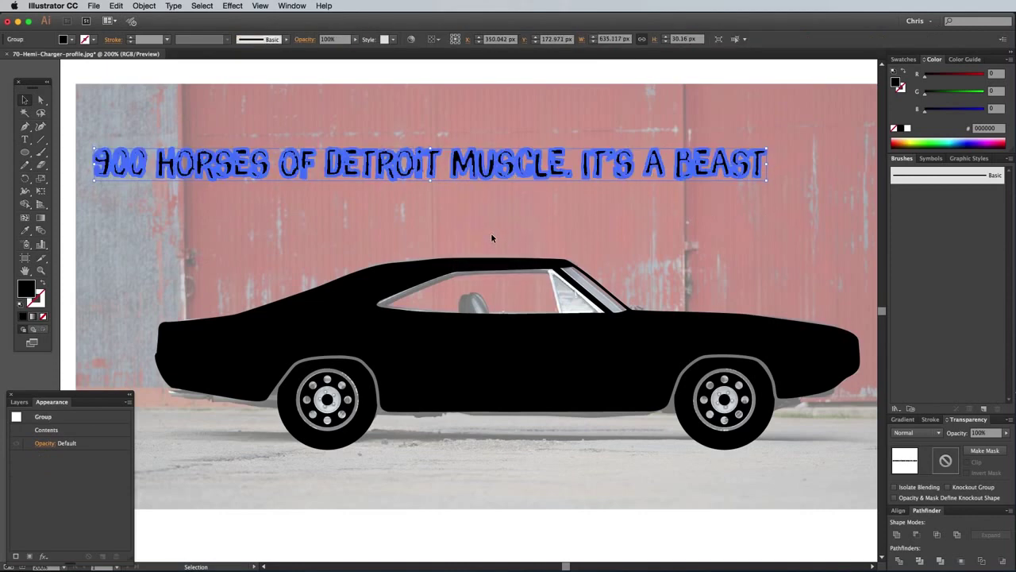
pyautogui.rightClick(429, 169)
pyautogui.click(447, 228)
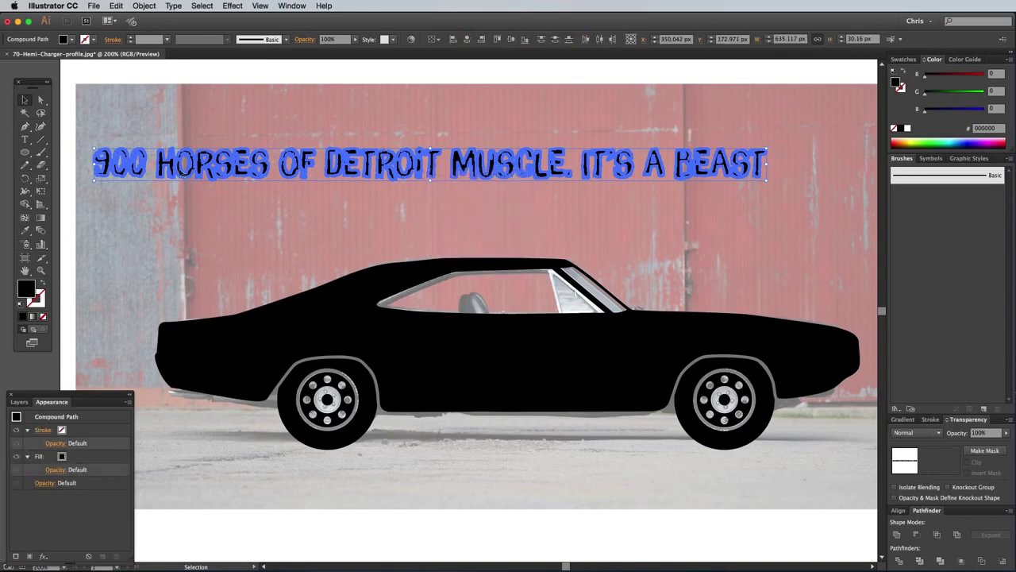
# Step: Select every headline word, from 900 to BEAST, and fill them green
pyautogui.moveTo(83, 127); pyautogui.dragTo(147, 182)
pyautogui.press('super+g')
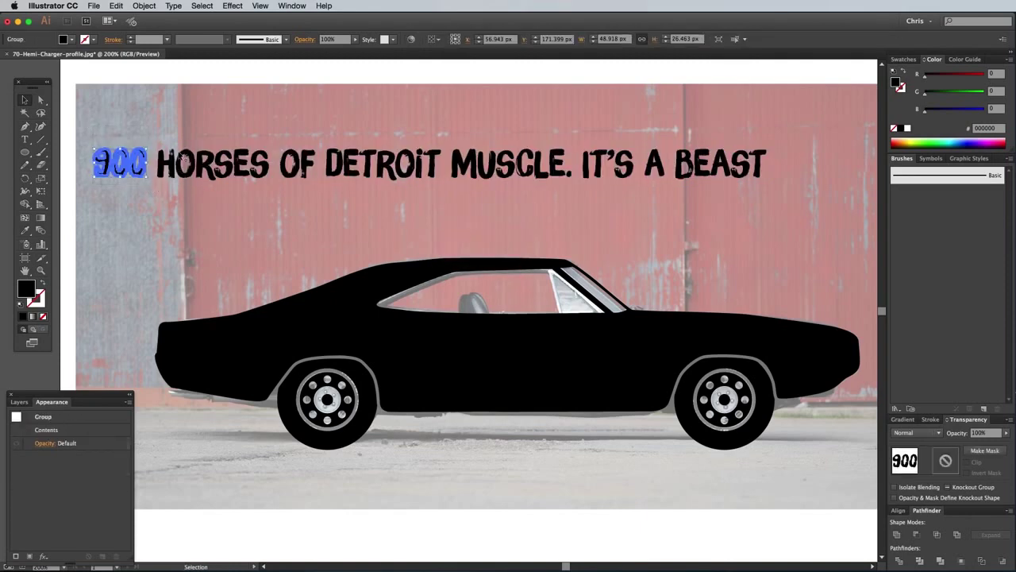
pyautogui.moveTo(153, 139); pyautogui.dragTo(274, 187)
pyautogui.press('super+g')
pyautogui.moveTo(276, 139); pyautogui.dragTo(320, 187)
pyautogui.moveTo(322, 139); pyautogui.dragTo(445, 187)
pyautogui.press('super+g')
pyautogui.moveTo(447, 139); pyautogui.dragTo(576, 187)
pyautogui.moveTo(577, 139); pyautogui.dragTo(669, 187)
pyautogui.moveTo(671, 139); pyautogui.dragTo(775, 187)
pyautogui.press('super+g')
pyautogui.moveTo(94, 134); pyautogui.dragTo(774, 187)
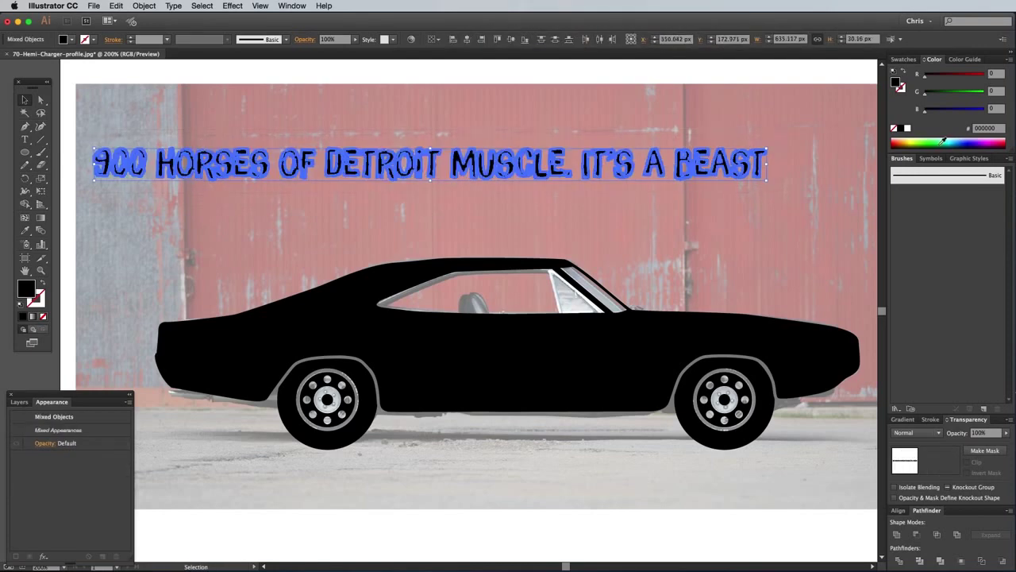
pyautogui.click(937, 140)
pyautogui.click(240, 220)
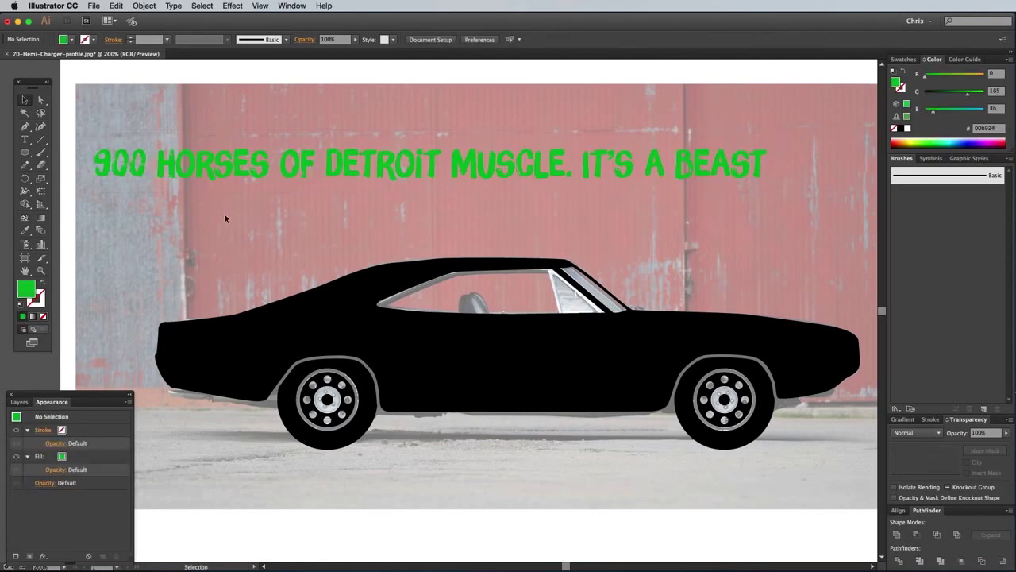
# Step: Spread the words 900, HORSES, OF, DETROIT, MUSCLE., IT'S, A, BEAST across the car body
pyautogui.moveTo(130, 169)
pyautogui.mouseDown()
pyautogui.moveTo(236, 359)
pyautogui.moveTo(264, 378)
pyautogui.mouseUp()
pyautogui.moveTo(207, 167)
pyautogui.mouseDown()
pyautogui.moveTo(332, 336)
pyautogui.moveTo(279, 315)
pyautogui.mouseUp()
pyautogui.moveTo(298, 164); pyautogui.dragTo(395, 360)
pyautogui.moveTo(382, 164); pyautogui.dragTo(472, 377)
pyautogui.moveTo(512, 165); pyautogui.dragTo(603, 363)
pyautogui.moveTo(608, 164); pyautogui.dragTo(687, 337)
pyautogui.moveTo(645, 165); pyautogui.dragTo(751, 338)
pyautogui.moveTo(721, 165); pyautogui.dragTo(814, 357)
# Step: Apply an Envelope Distort mesh to the enlarged 900 on the rear of the car
pyautogui.click(528, 372)
pyautogui.click(318, 333)
pyautogui.scroll(3, 257, 242)
pyautogui.scroll(-5, 354, 227)
pyautogui.scroll(5, 355, 232)
pyautogui.click(442, 280)
pyautogui.click(144, 6)
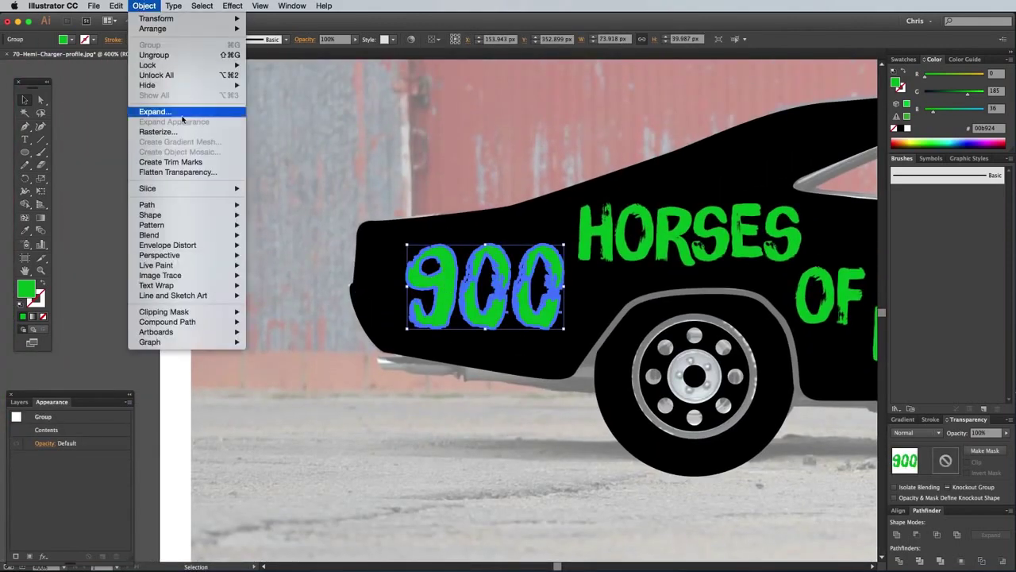
pyautogui.click(274, 255)
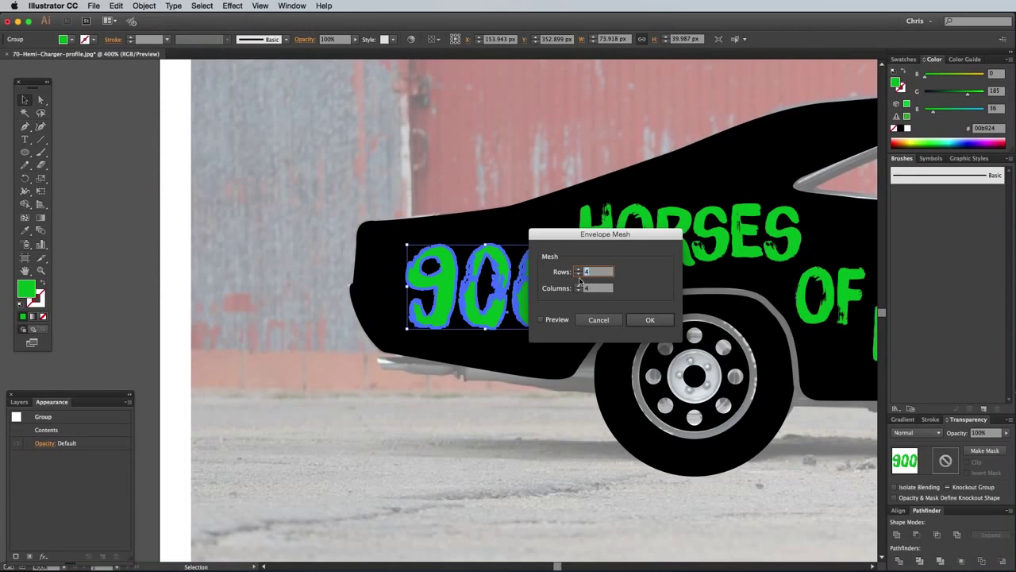
pyautogui.click(578, 290)
pyautogui.click(649, 320)
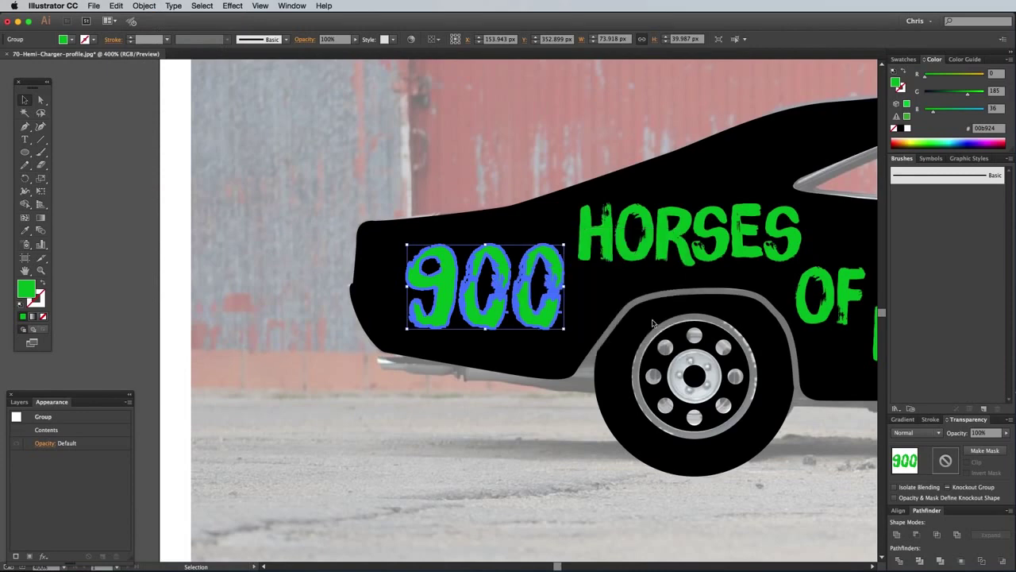
# Step: Drag 900's mesh points so its top curves up and it fills the rear fender
pyautogui.click(41, 99)
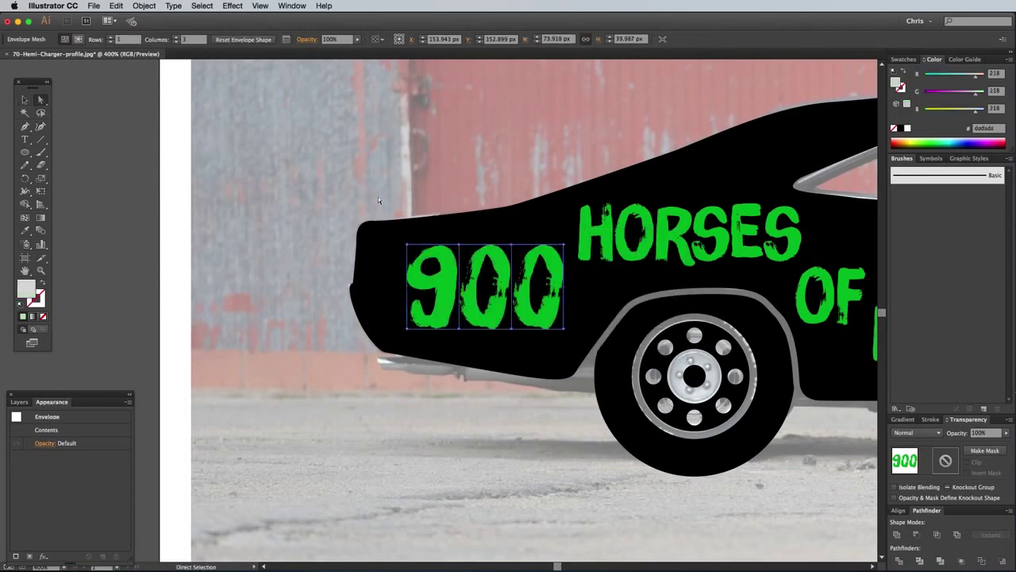
pyautogui.click(416, 229)
pyautogui.moveTo(406, 243); pyautogui.dragTo(370, 229)
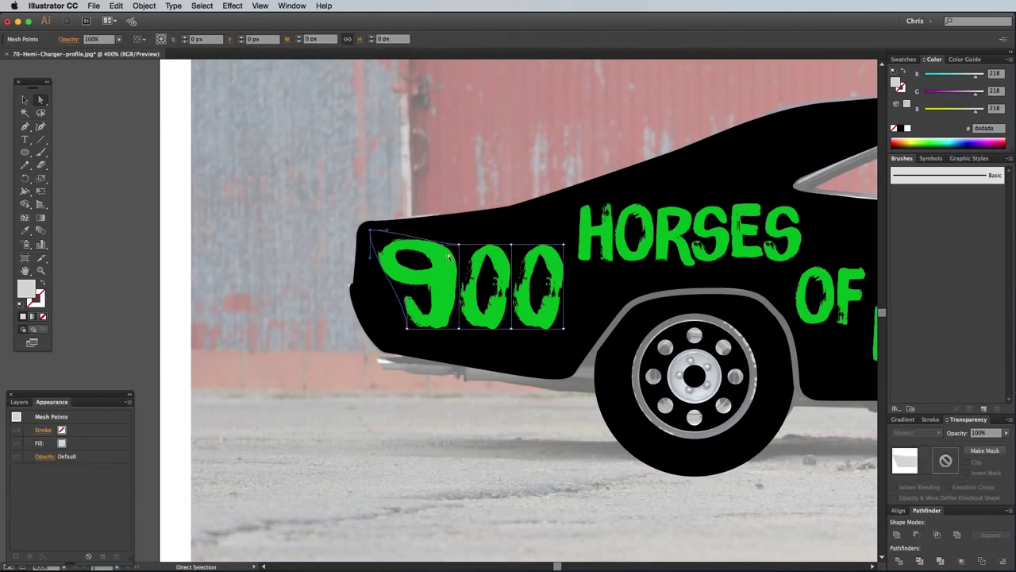
pyautogui.moveTo(459, 243); pyautogui.dragTo(442, 229)
pyautogui.moveTo(511, 244); pyautogui.dragTo(510, 215)
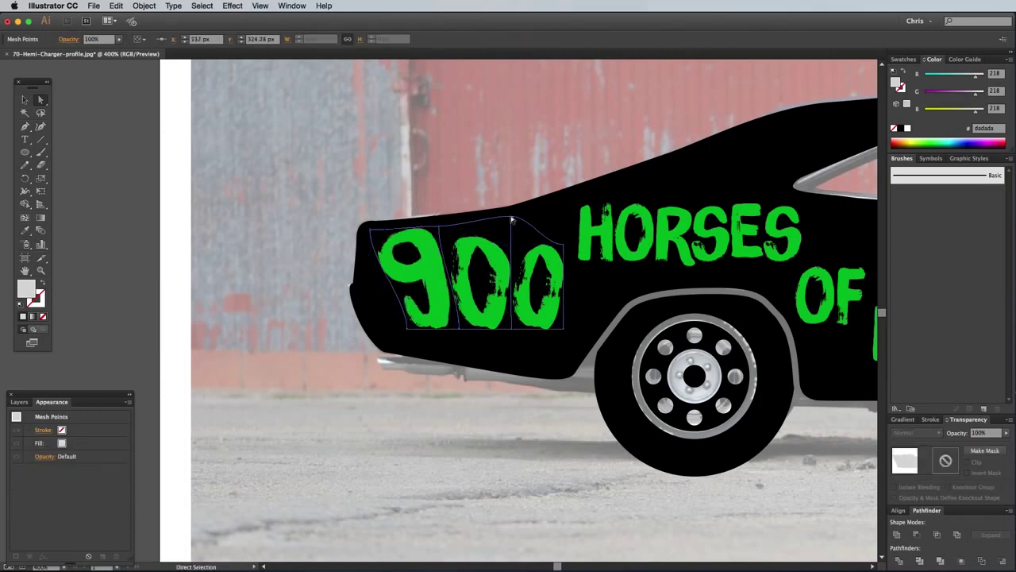
pyautogui.moveTo(563, 244); pyautogui.dragTo(561, 204)
pyautogui.moveTo(406, 328)
pyautogui.mouseDown()
pyautogui.moveTo(386, 342)
pyautogui.moveTo(367, 293)
pyautogui.mouseUp()
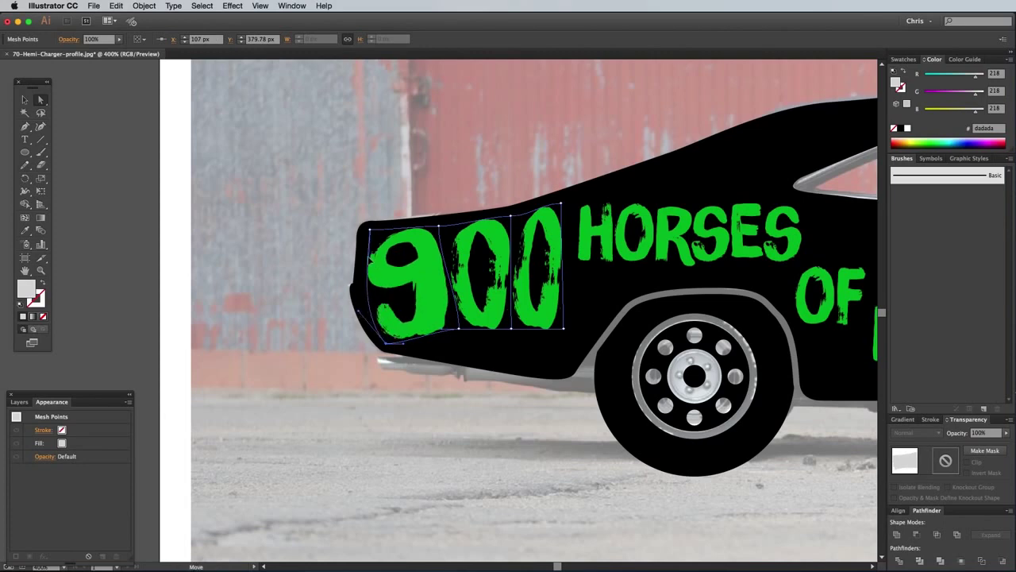
pyautogui.moveTo(459, 327); pyautogui.dragTo(461, 357)
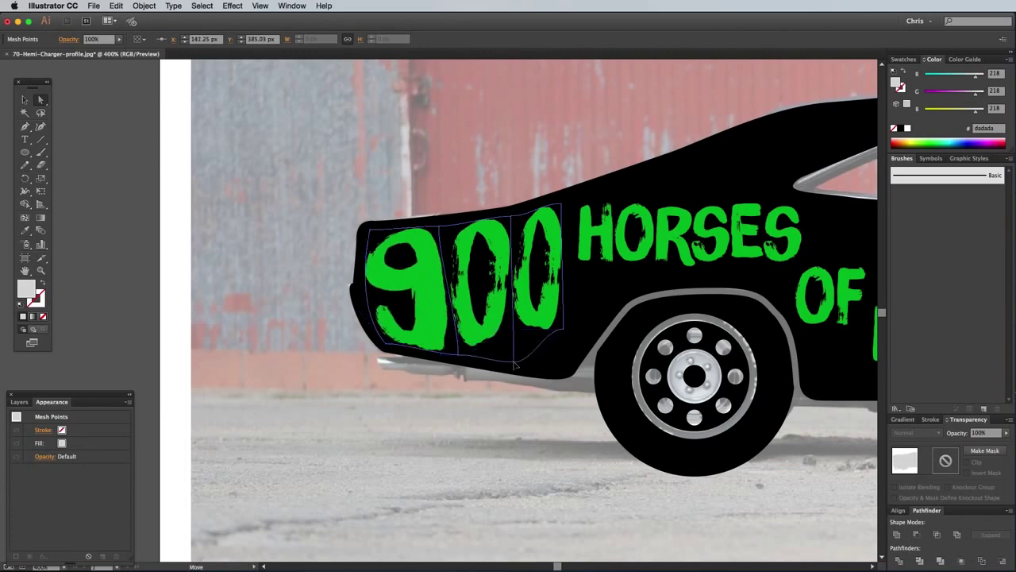
pyautogui.moveTo(563, 328); pyautogui.dragTo(572, 366)
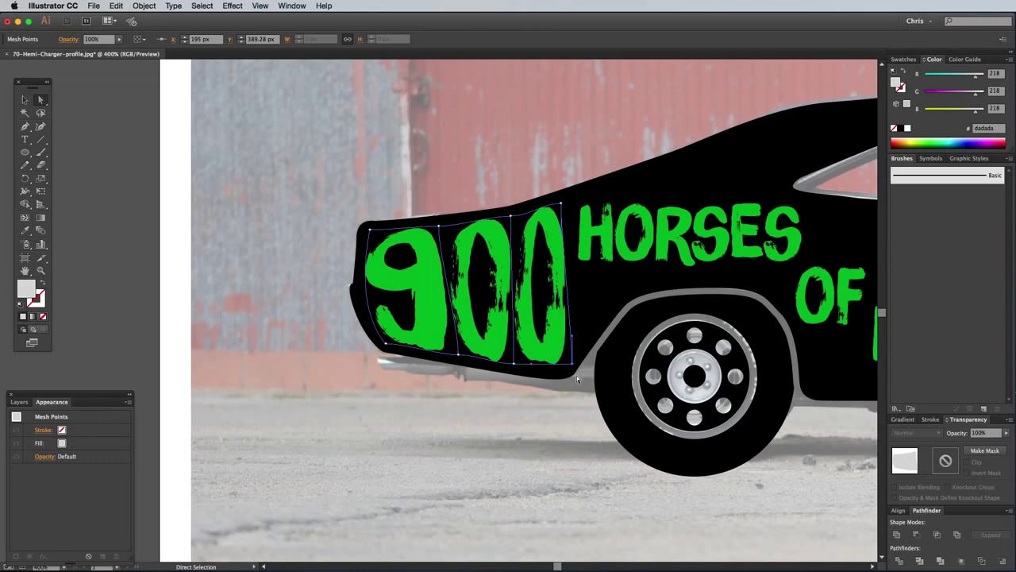
pyautogui.click(566, 373)
pyautogui.click(565, 368)
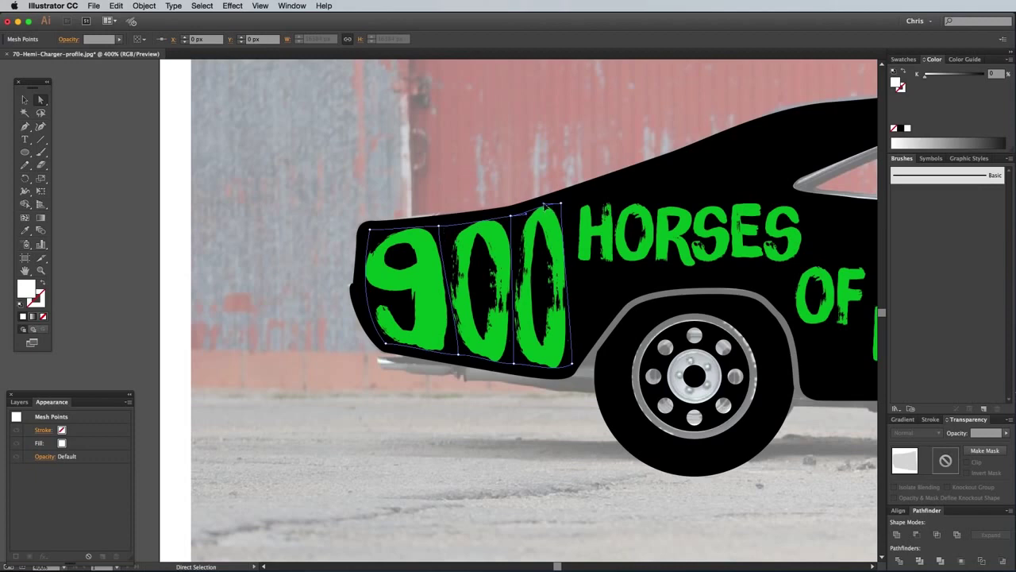
pyautogui.moveTo(560, 204); pyautogui.dragTo(570, 200)
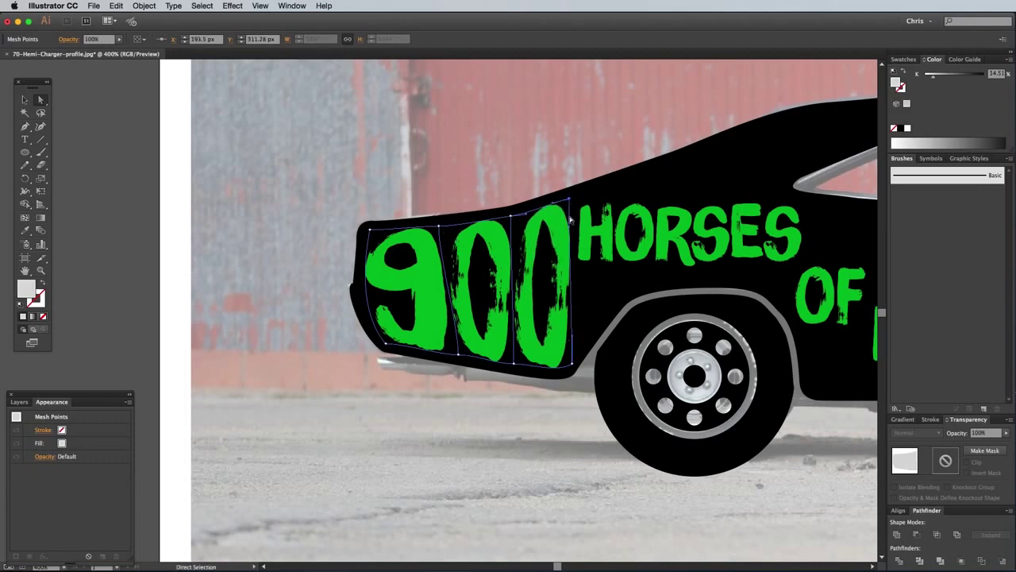
pyautogui.hscroll(5, 583, 238)
# Step: Apply a 4-column Envelope Distort mesh to the word HORSES
pyautogui.press('v')
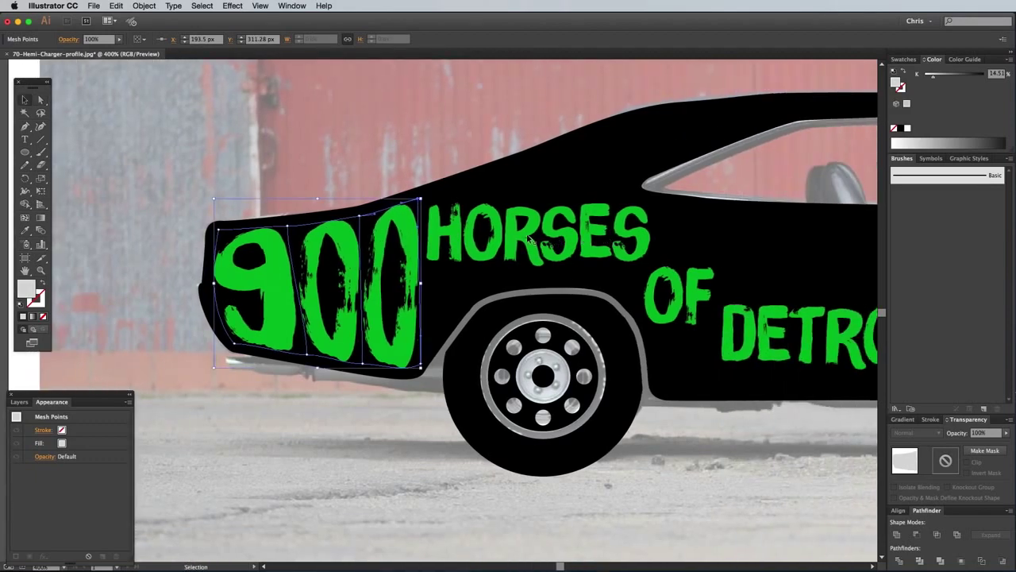
pyautogui.click(528, 243)
pyautogui.click(144, 6)
pyautogui.moveTo(167, 244)
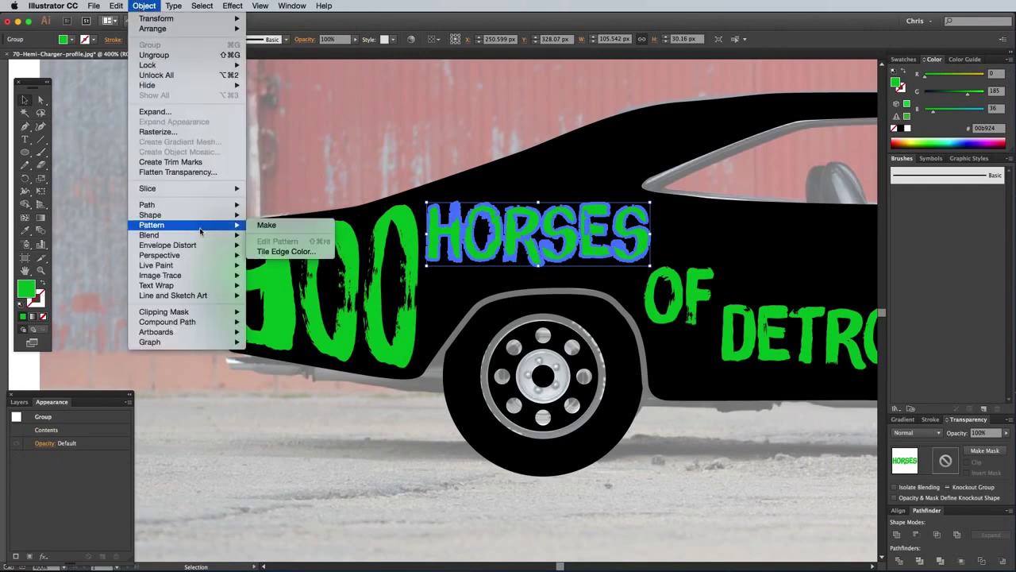
pyautogui.click(270, 255)
pyautogui.click(578, 286)
pyautogui.click(647, 319)
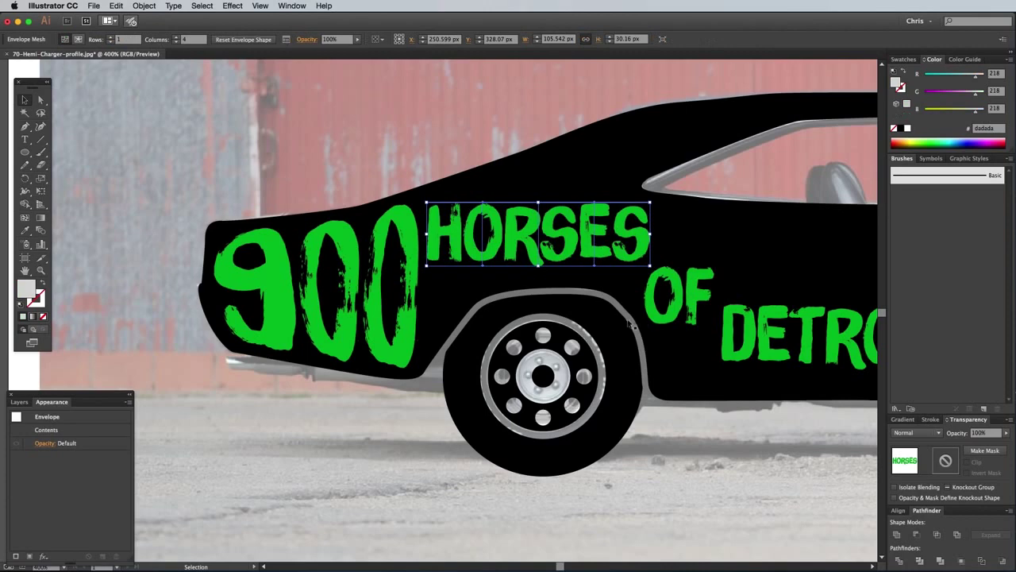
pyautogui.click(41, 100)
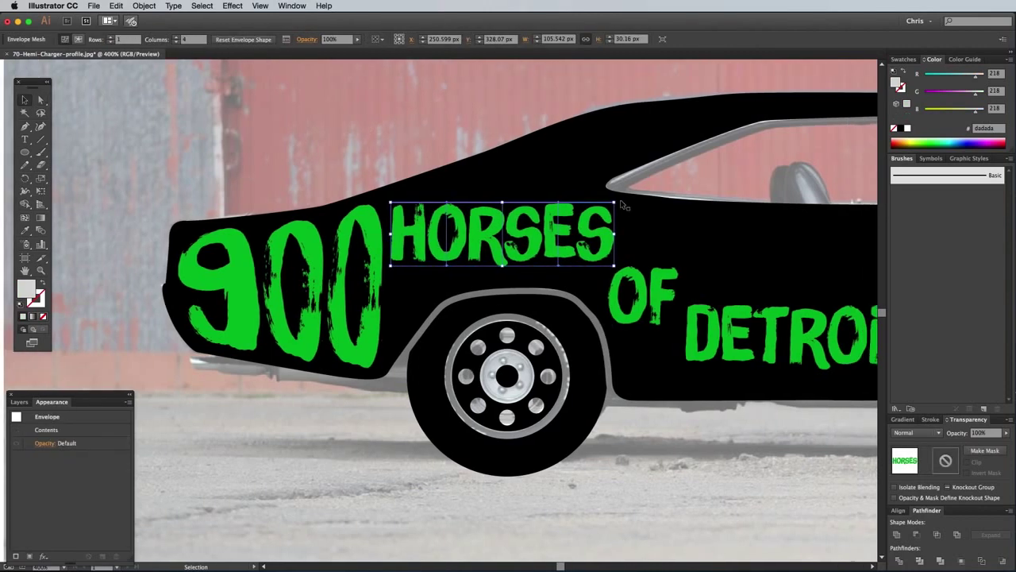
# Step: Drag mesh points to bend HORSES, OF, DETROIT, MUSCLE., BEAST, IT'S and A along the car
pyautogui.moveTo(422, 255); pyautogui.dragTo(397, 341)
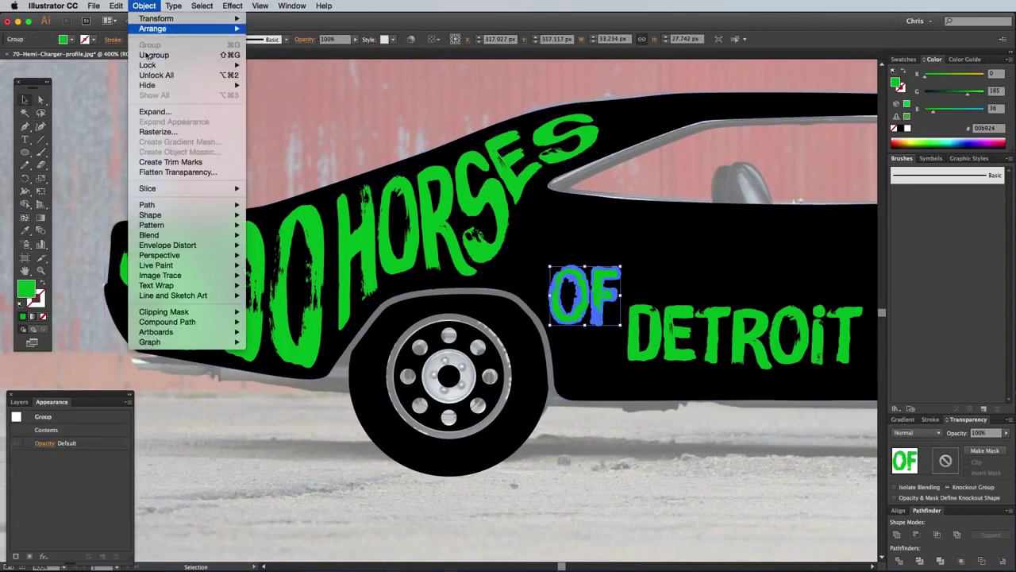
pyautogui.moveTo(596, 226); pyautogui.dragTo(614, 210)
pyautogui.moveTo(560, 283); pyautogui.dragTo(552, 322)
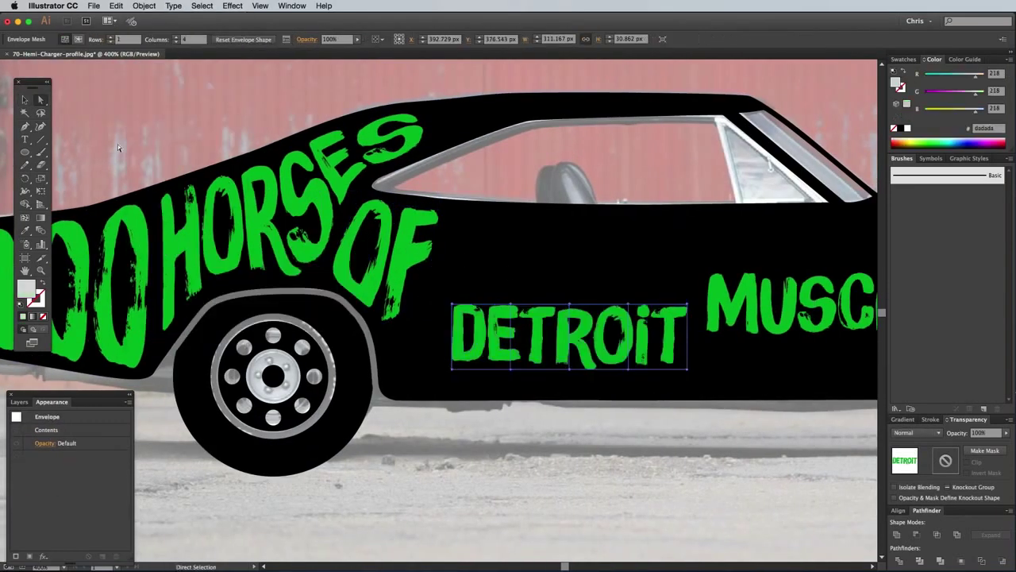
pyautogui.moveTo(645, 395); pyautogui.dragTo(712, 389)
pyautogui.moveTo(463, 213)
pyautogui.mouseDown()
pyautogui.moveTo(447, 213)
pyautogui.moveTo(491, 211)
pyautogui.mouseUp()
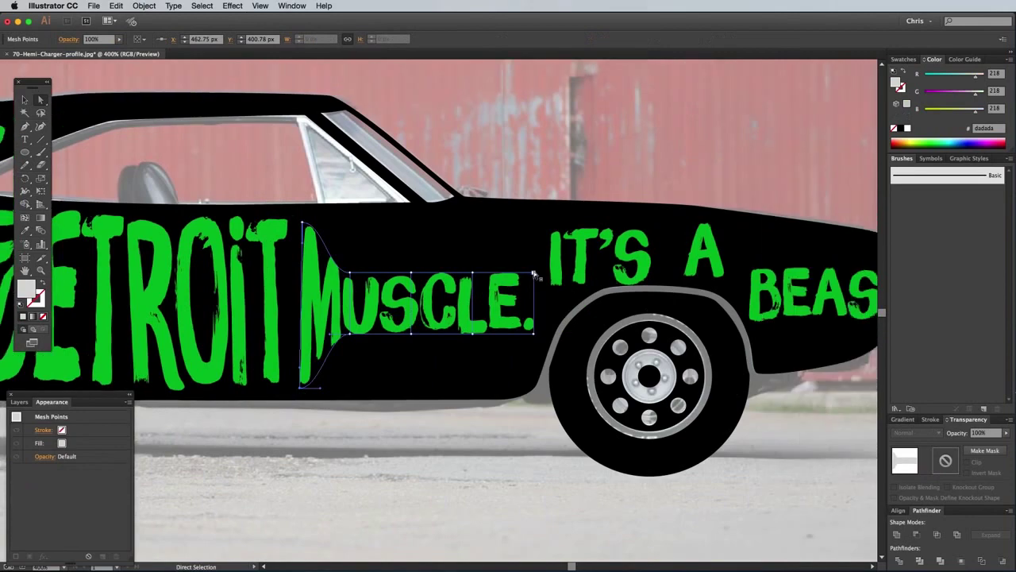
pyautogui.moveTo(465, 226)
pyautogui.mouseDown()
pyautogui.moveTo(479, 213)
pyautogui.moveTo(586, 208)
pyautogui.mouseUp()
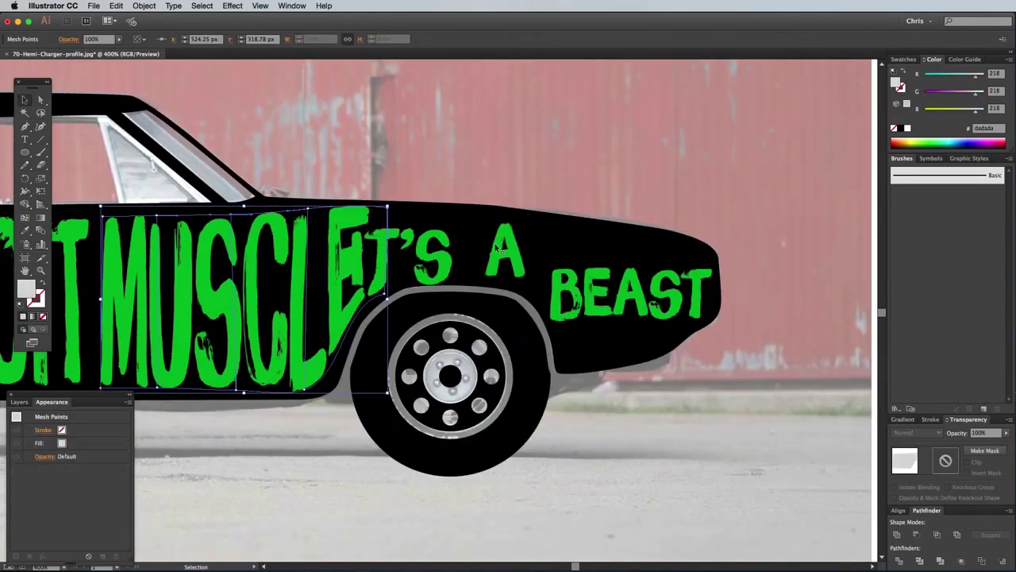
pyautogui.moveTo(662, 348); pyautogui.dragTo(575, 282)
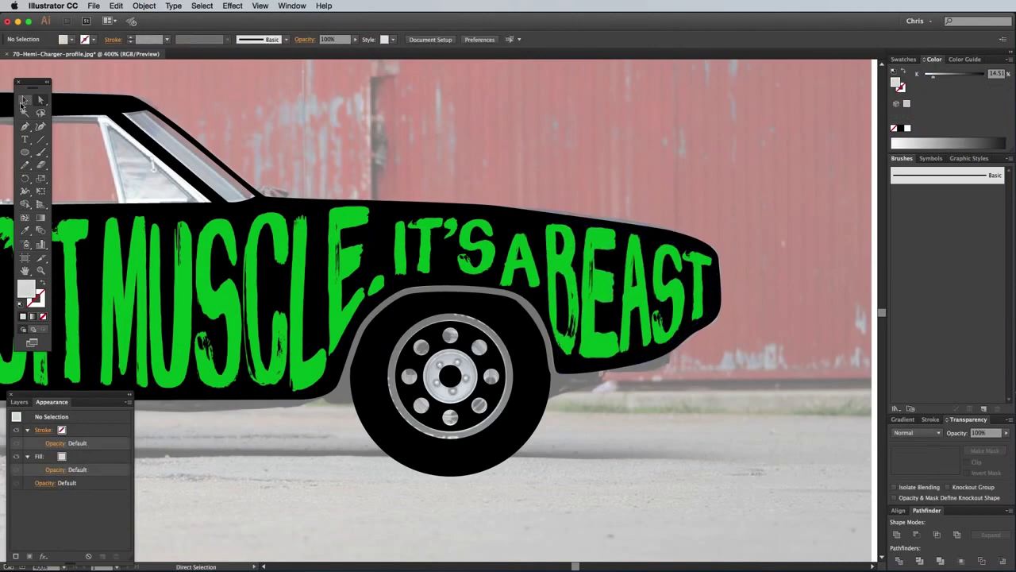
pyautogui.click(449, 270)
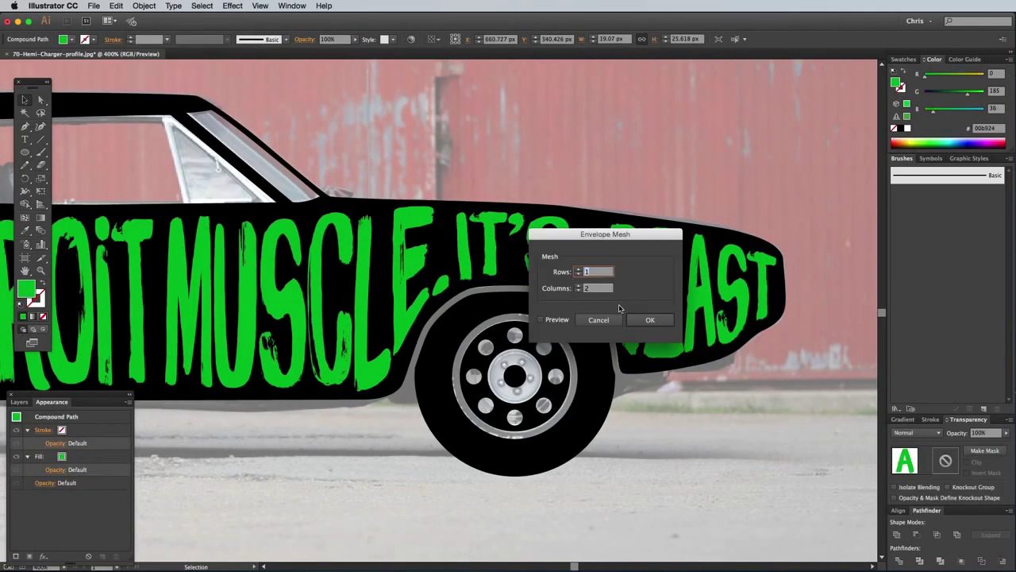
pyautogui.moveTo(601, 226); pyautogui.dragTo(585, 221)
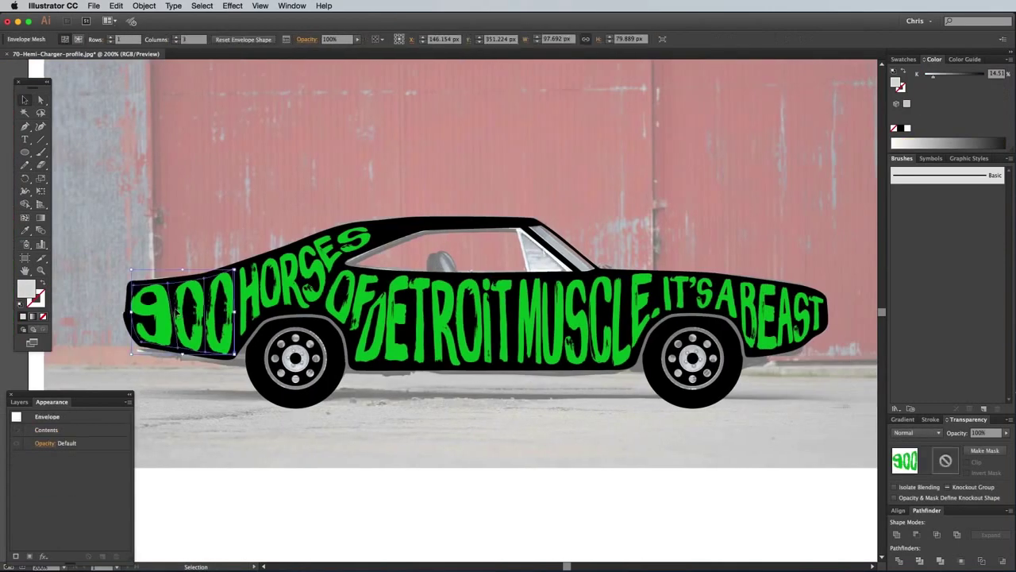
# Step: Select all the warped words and expand their envelopes into outlined shapes
pyautogui.keyDown('shift'); pyautogui.click(428, 317); pyautogui.keyUp('shift')
pyautogui.keyDown('shift'); pyautogui.click(576, 325); pyautogui.keyUp('shift')
pyautogui.keyDown('shift'); pyautogui.click(684, 304); pyautogui.keyUp('shift')
pyautogui.keyDown('shift'); pyautogui.click(725, 301); pyautogui.keyUp('shift')
pyautogui.keyDown('shift'); pyautogui.click(782, 317); pyautogui.keyUp('shift')
pyautogui.click(141, 6)
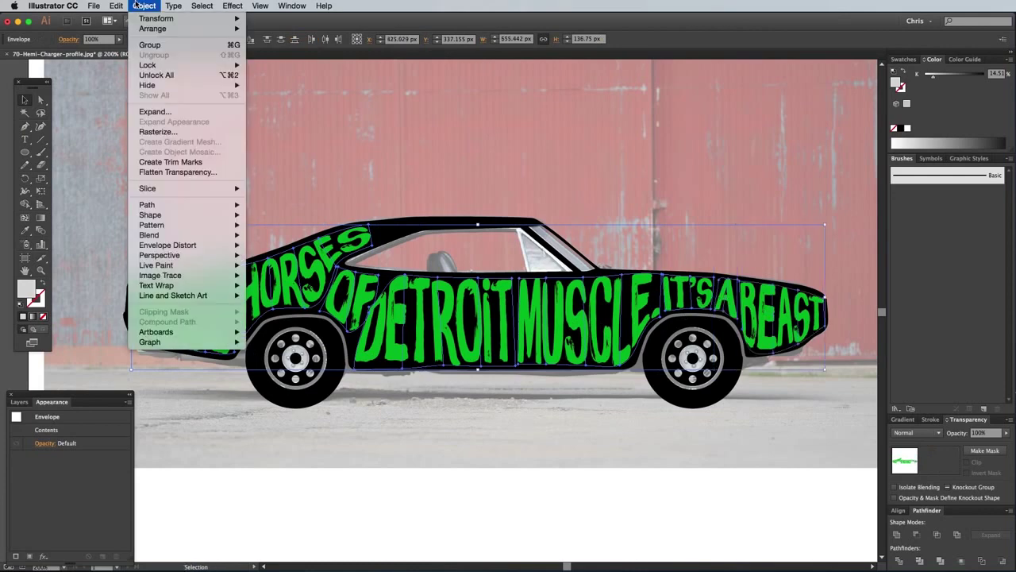
pyautogui.click(158, 111)
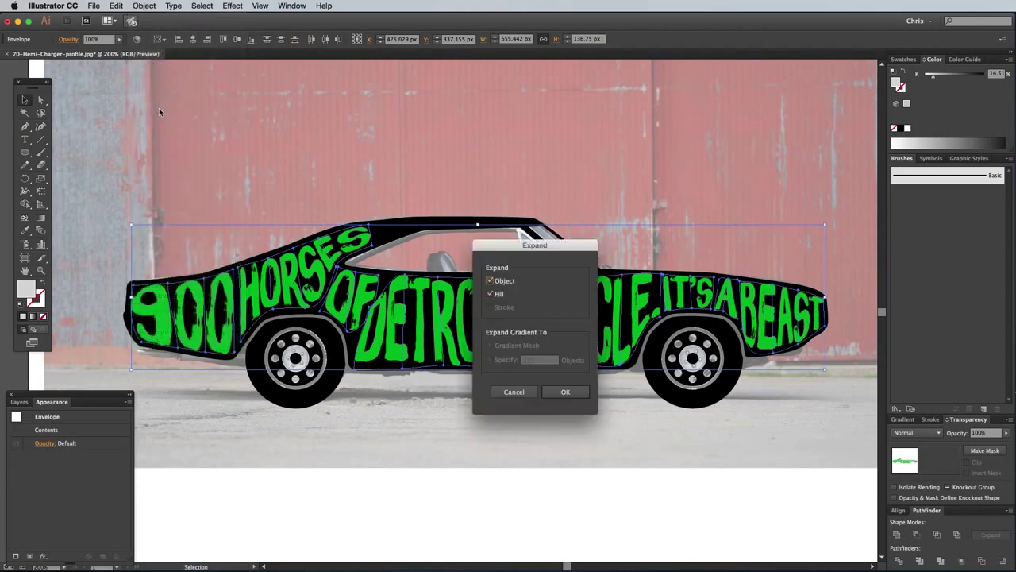
pyautogui.click(565, 391)
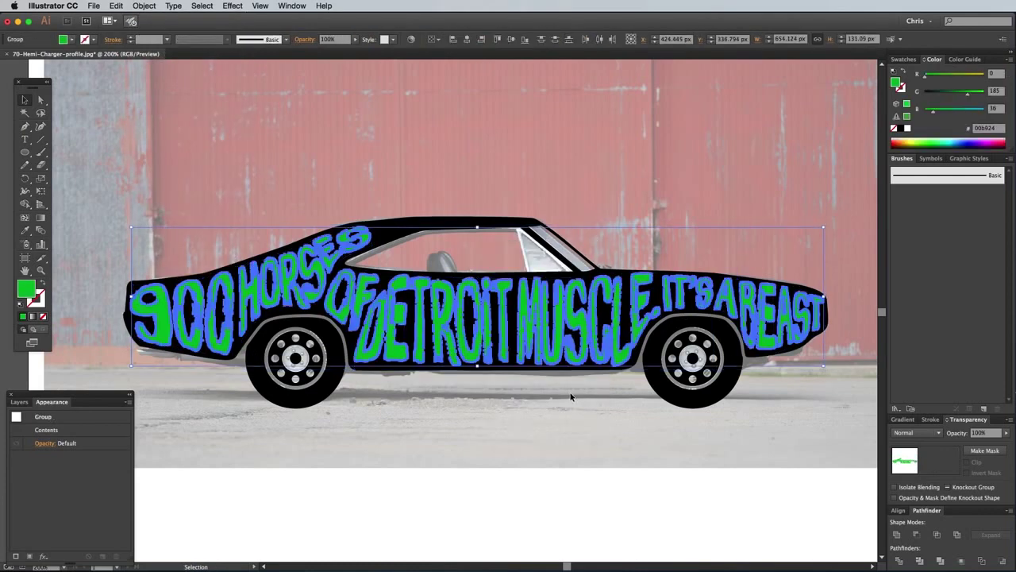
# Step: Make the lettering a compound path and Minus Front it from the black car body
pyautogui.click(143, 7)
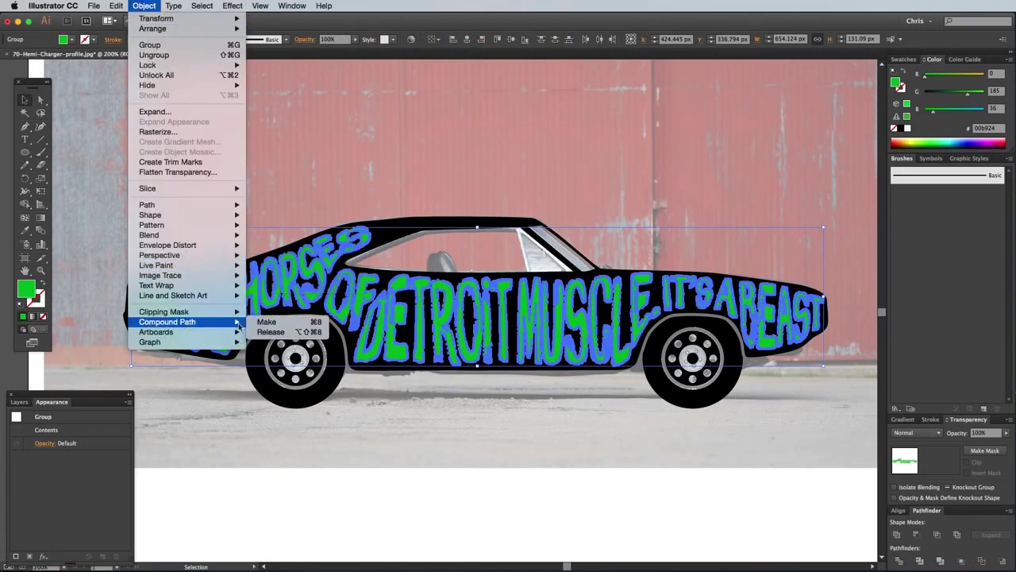
pyautogui.click(262, 322)
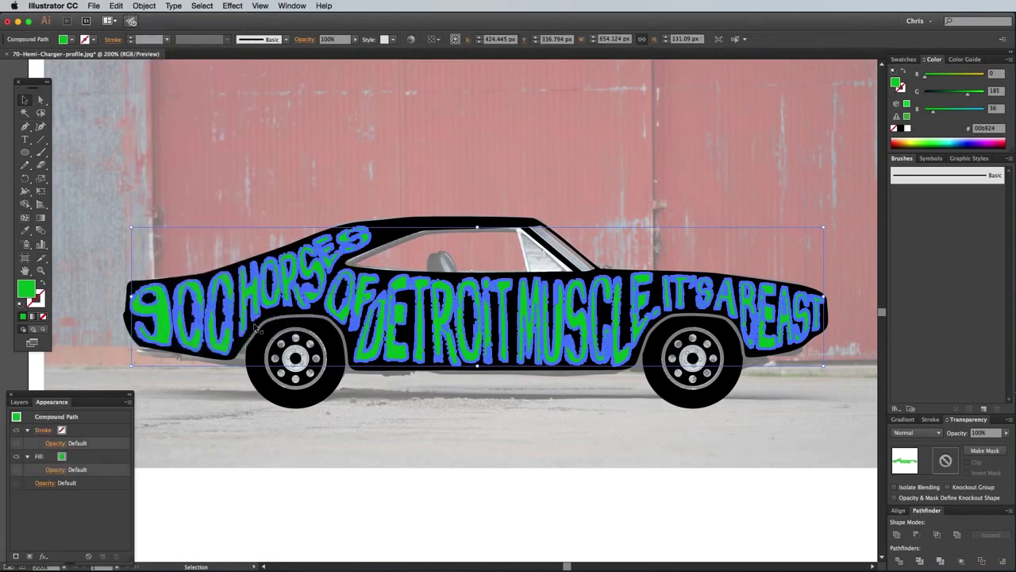
pyautogui.keyDown('shift'); pyautogui.click(426, 225); pyautogui.keyUp('shift')
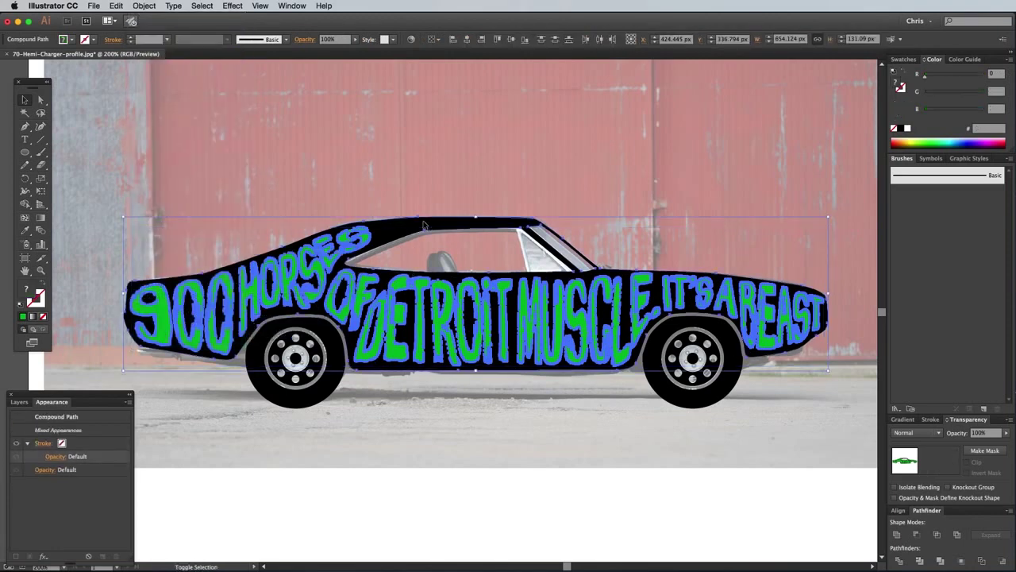
pyautogui.click(918, 535)
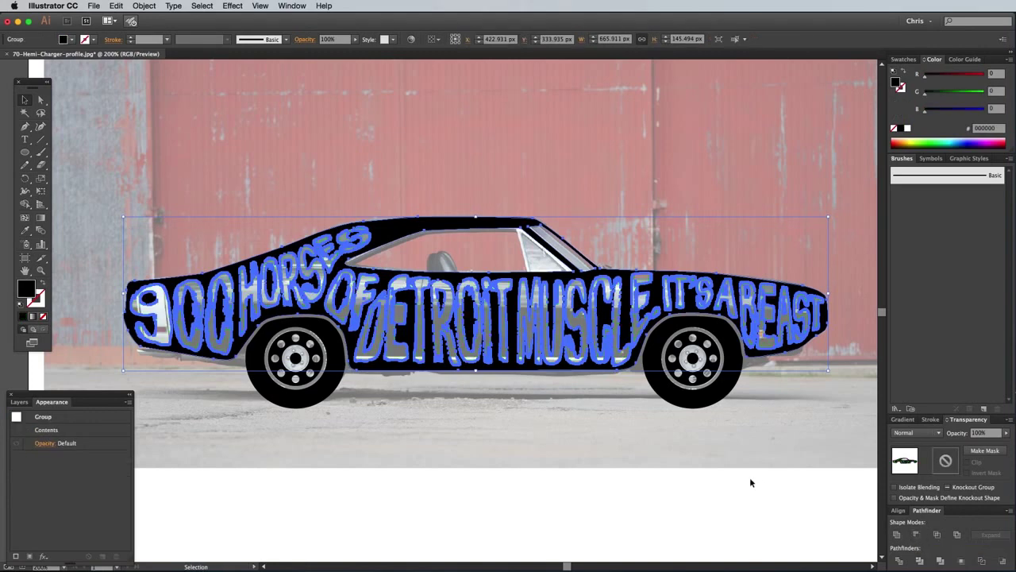
pyautogui.click(700, 462)
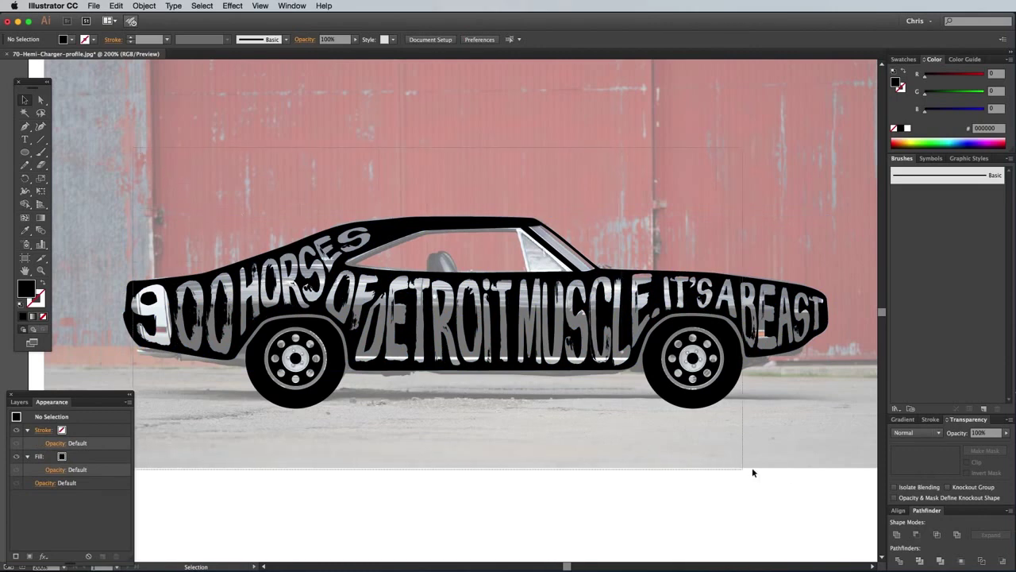
pyautogui.moveTo(824, 472); pyautogui.dragTo(817, 474)
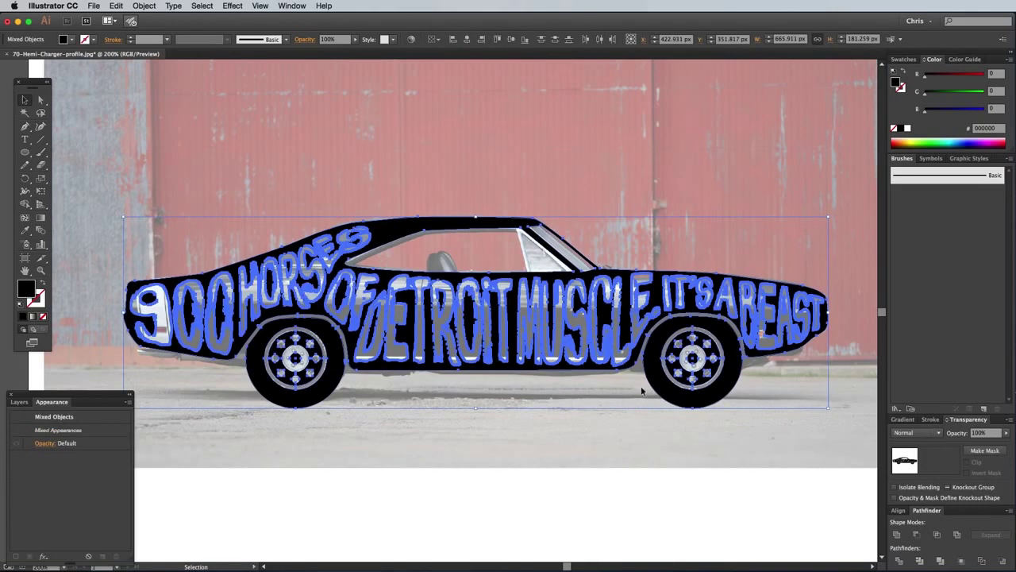
# Step: Group the car pieces and apply Roughen at 0.5 px size, 20/in detail, smooth points
pyautogui.rightClick(382, 236)
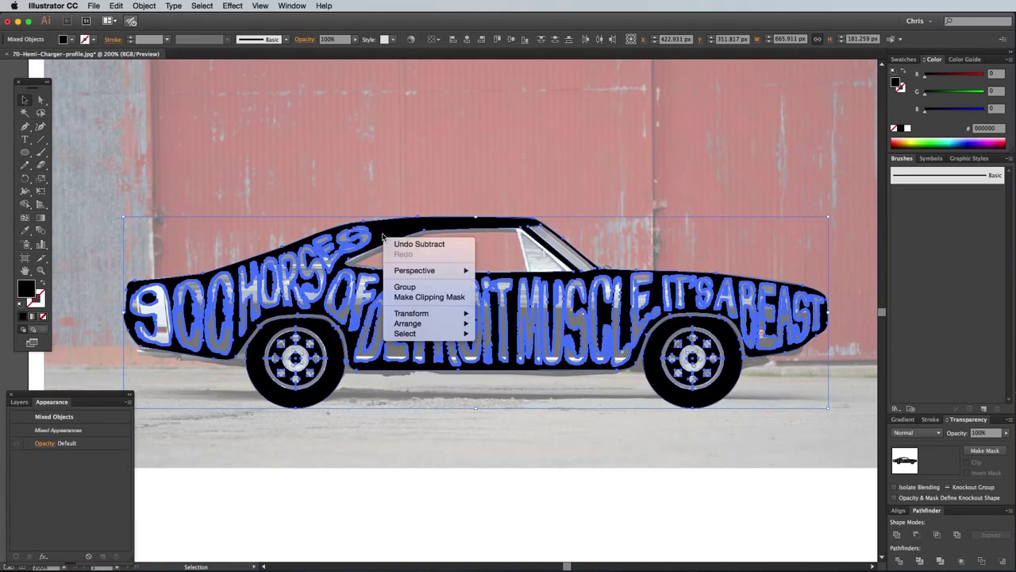
pyautogui.click(399, 286)
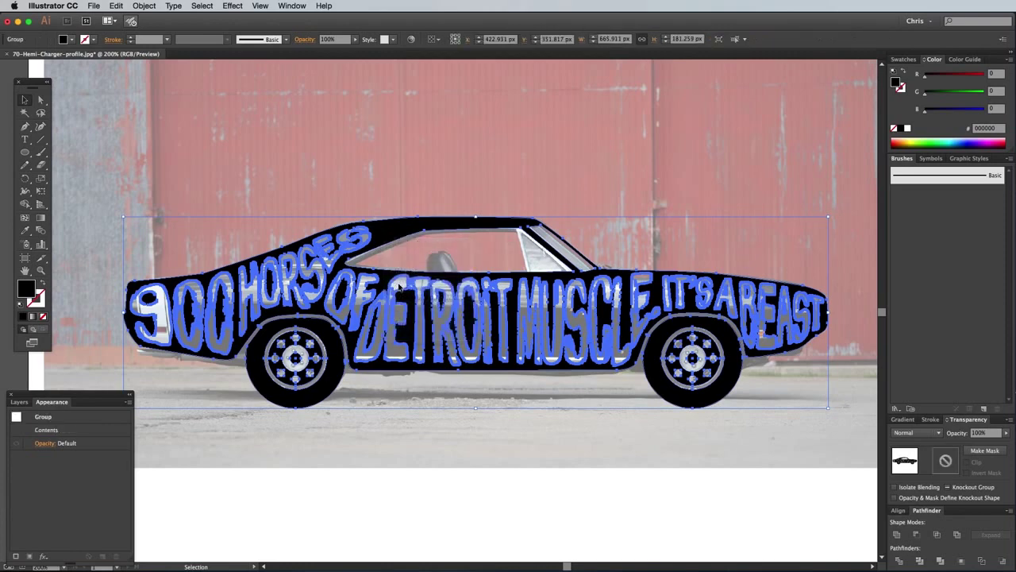
pyautogui.click(233, 6)
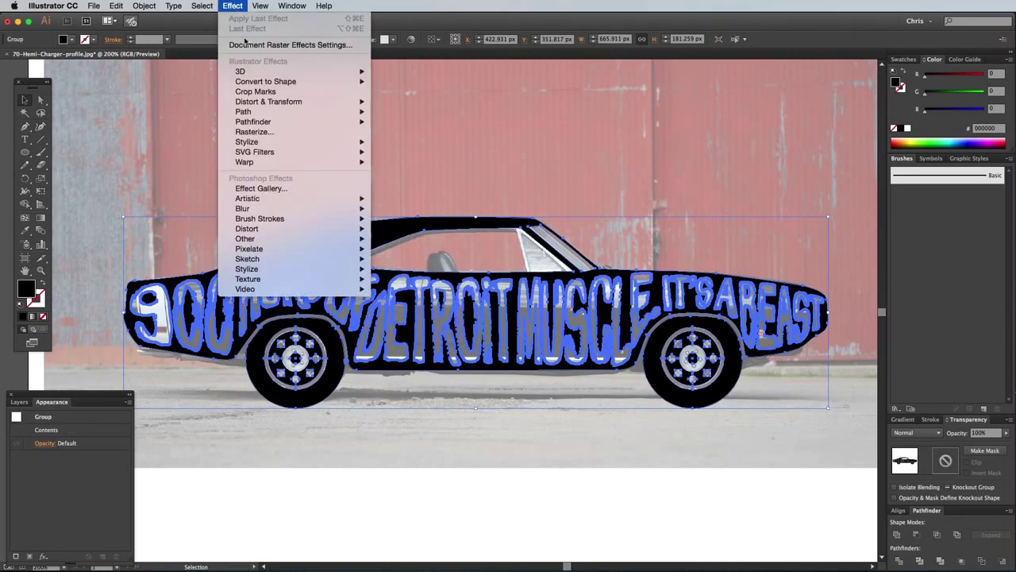
pyautogui.moveTo(268, 102)
pyautogui.click(406, 123)
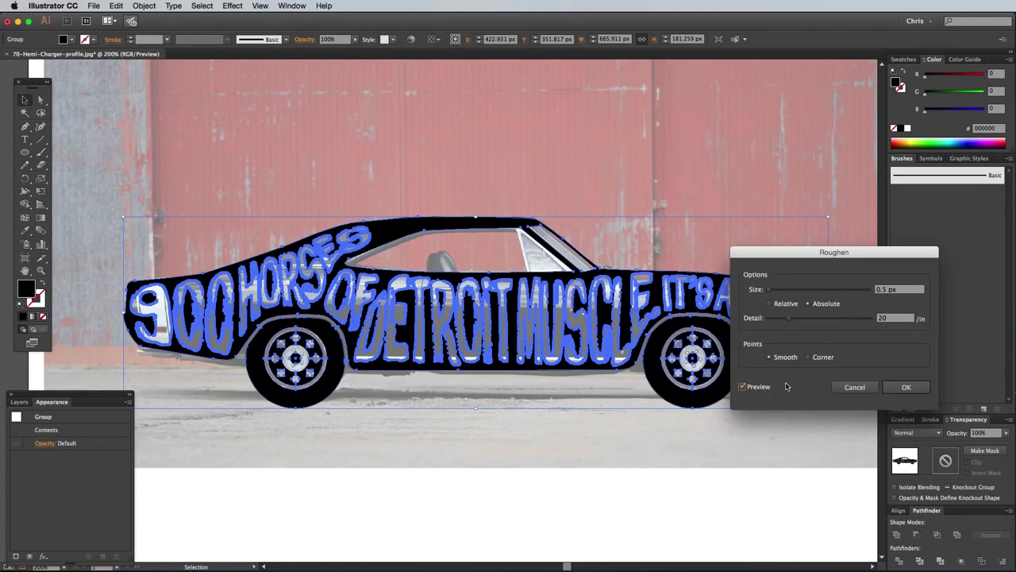
pyautogui.click(897, 387)
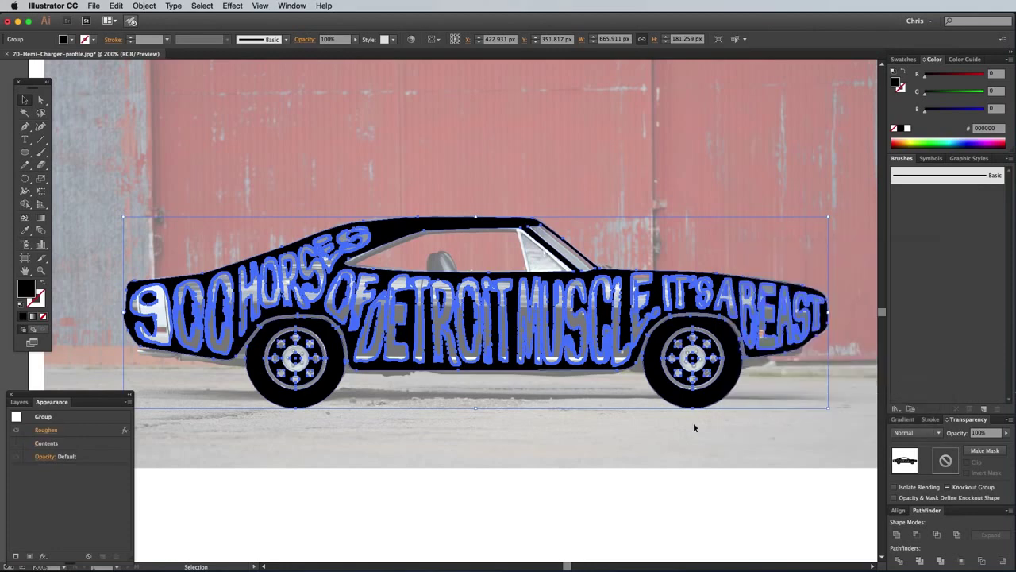
pyautogui.click(524, 449)
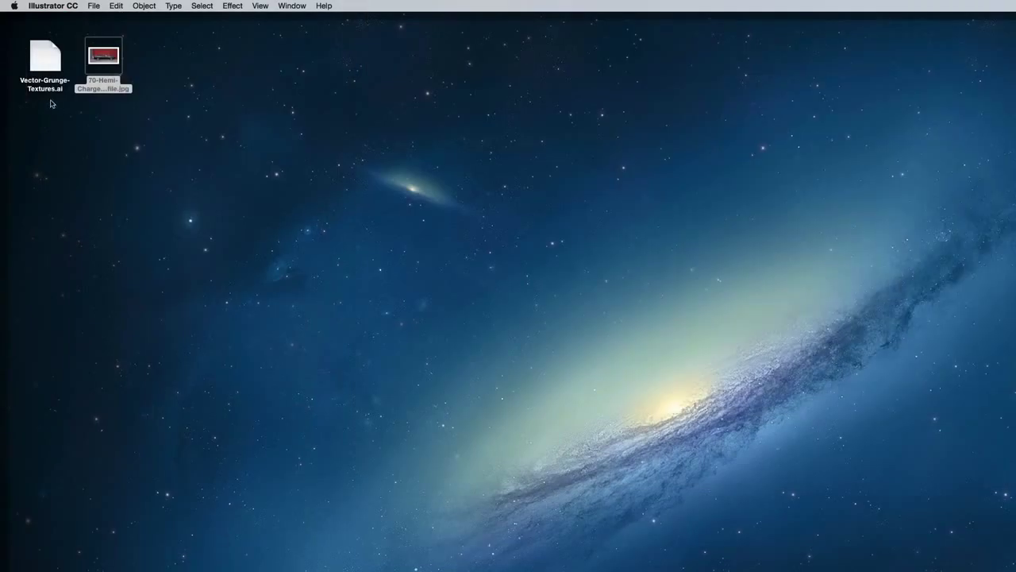
# Step: Copy the bottom-left texture from Vector-Grunge-Textures.ai and paste it into a new opacity mask on the car
pyautogui.click(48, 64)
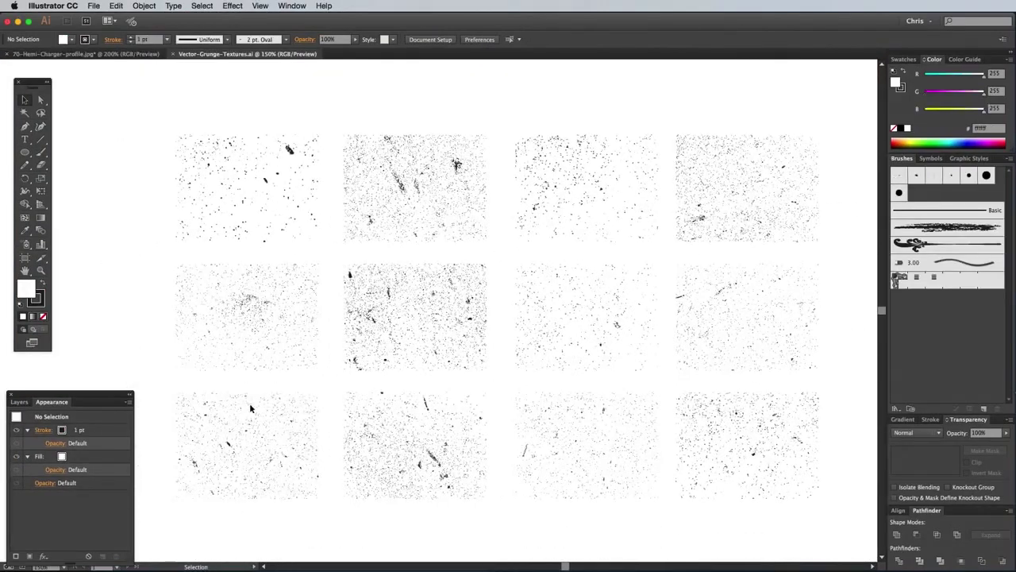
pyautogui.click(249, 405)
pyautogui.hotkey('ctrl', 'c')
pyautogui.hotkey('ctrl', 'w')
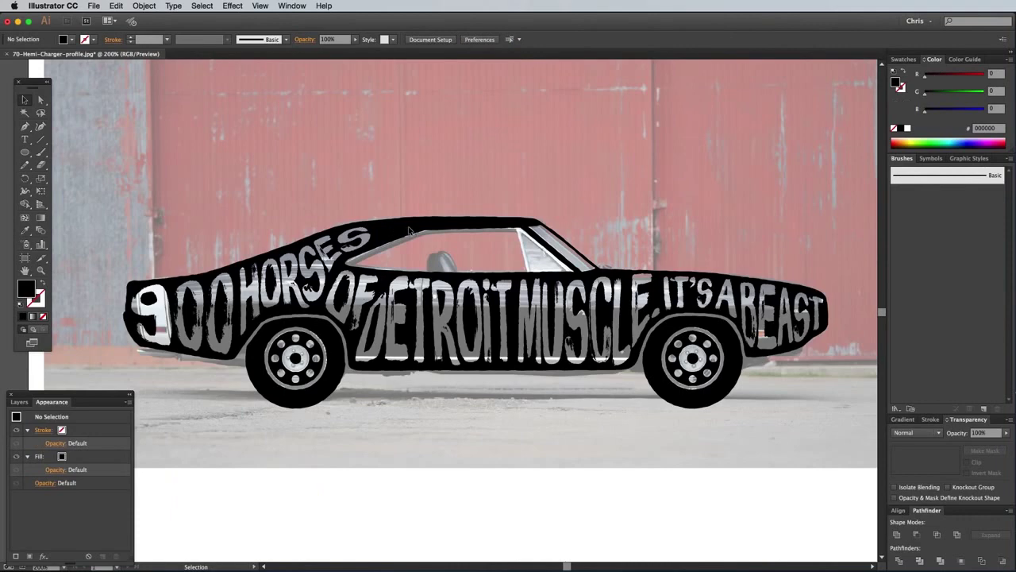
pyautogui.click(409, 230)
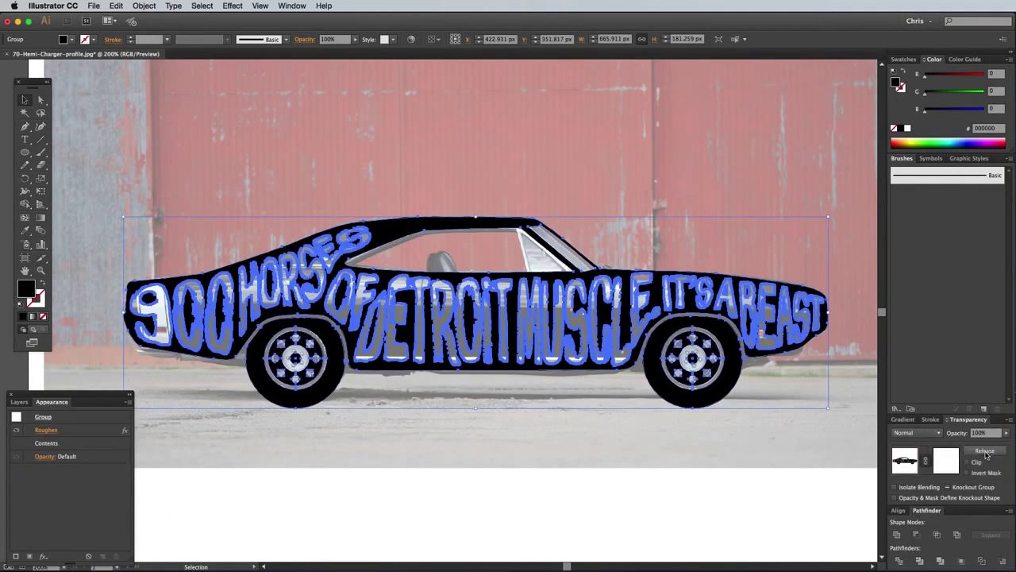
pyautogui.click(947, 461)
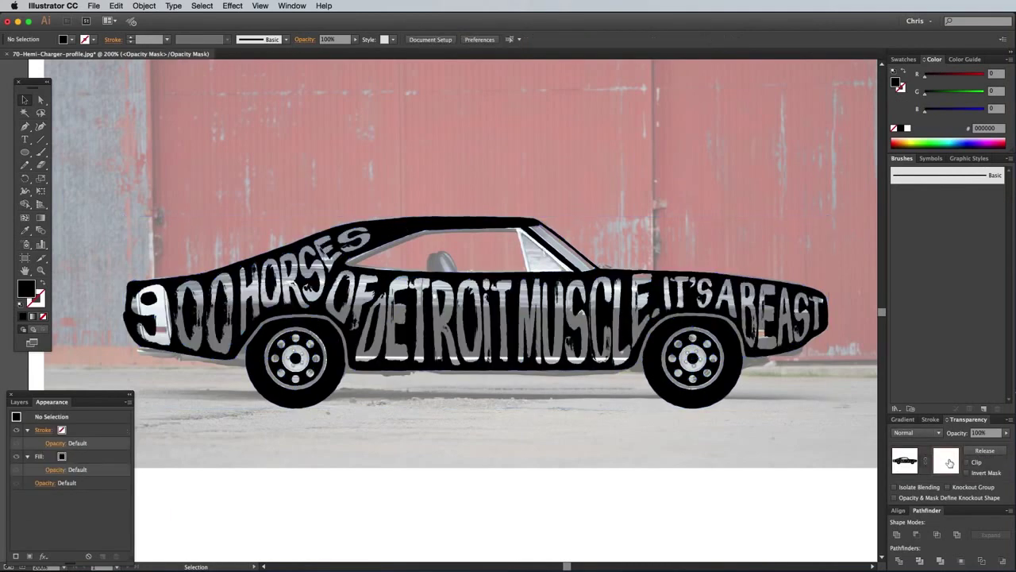
pyautogui.hotkey('ctrl', 'v')
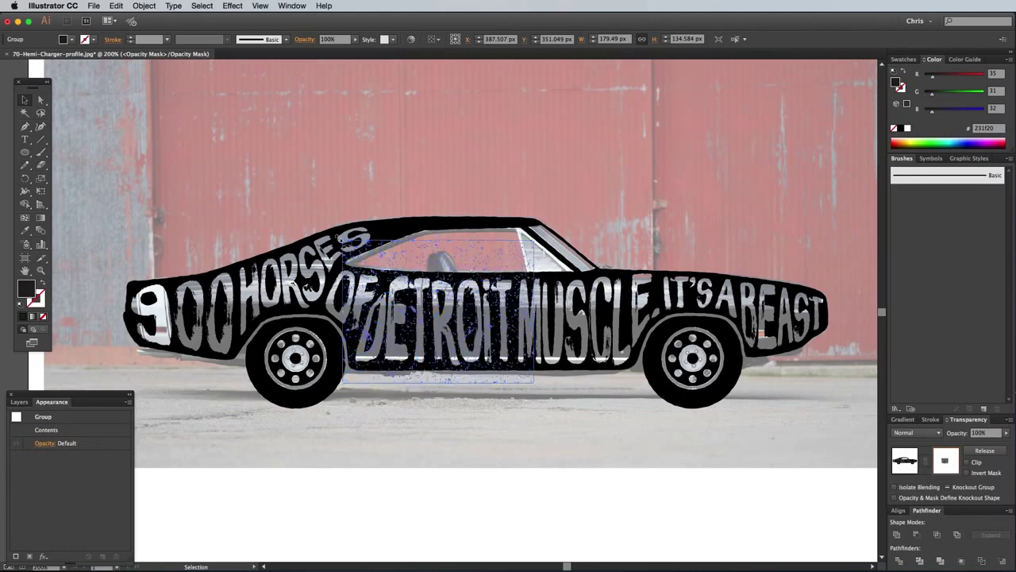
# Step: Enlarge, rotate and position the grunge texture to cover the whole car, then exit mask editing
pyautogui.moveTo(342, 238); pyautogui.dragTo(273, 201)
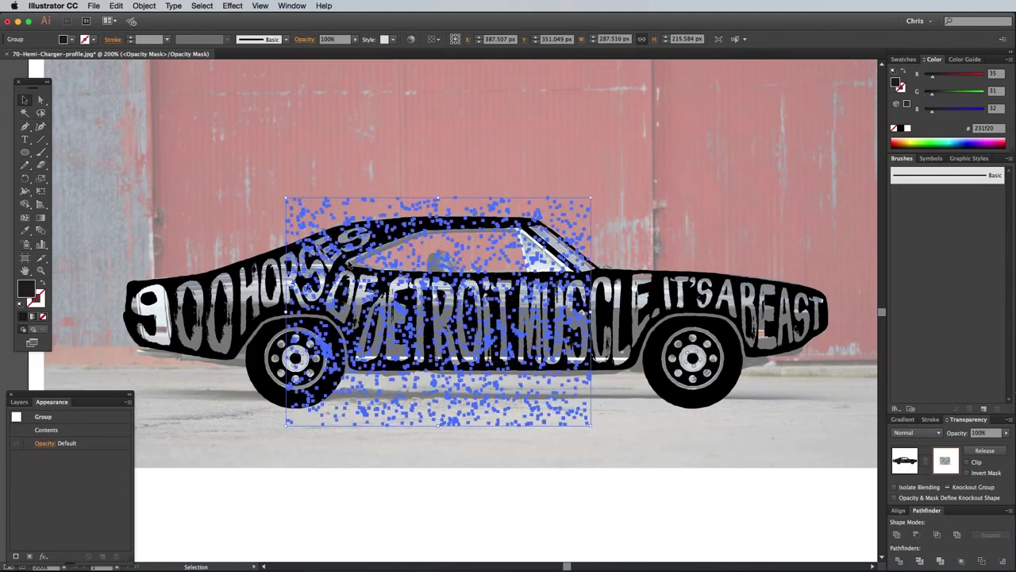
pyautogui.moveTo(333, 248); pyautogui.dragTo(170, 241)
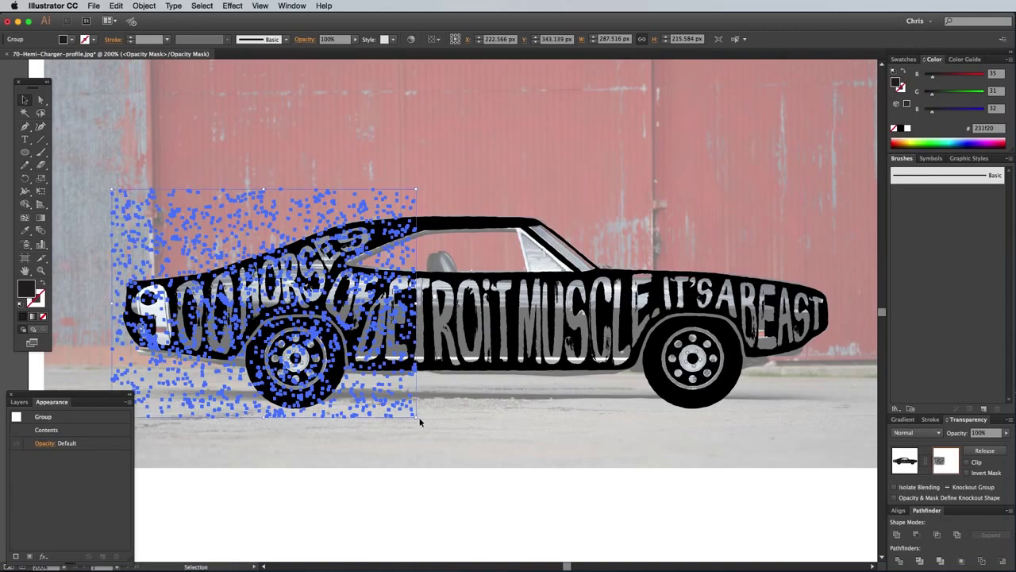
pyautogui.moveTo(420, 421); pyautogui.dragTo(112, 188)
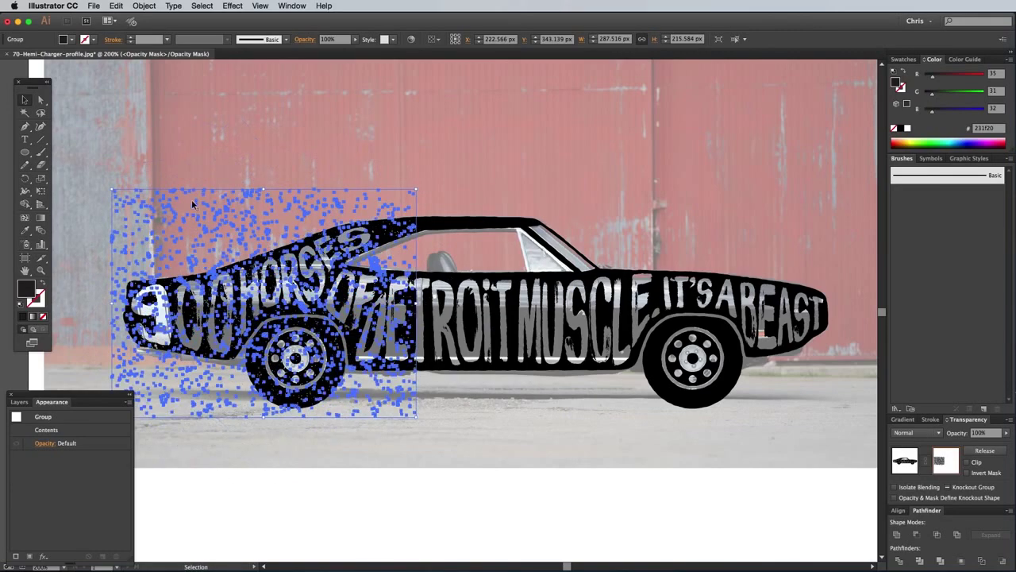
pyautogui.moveTo(225, 223); pyautogui.dragTo(587, 229)
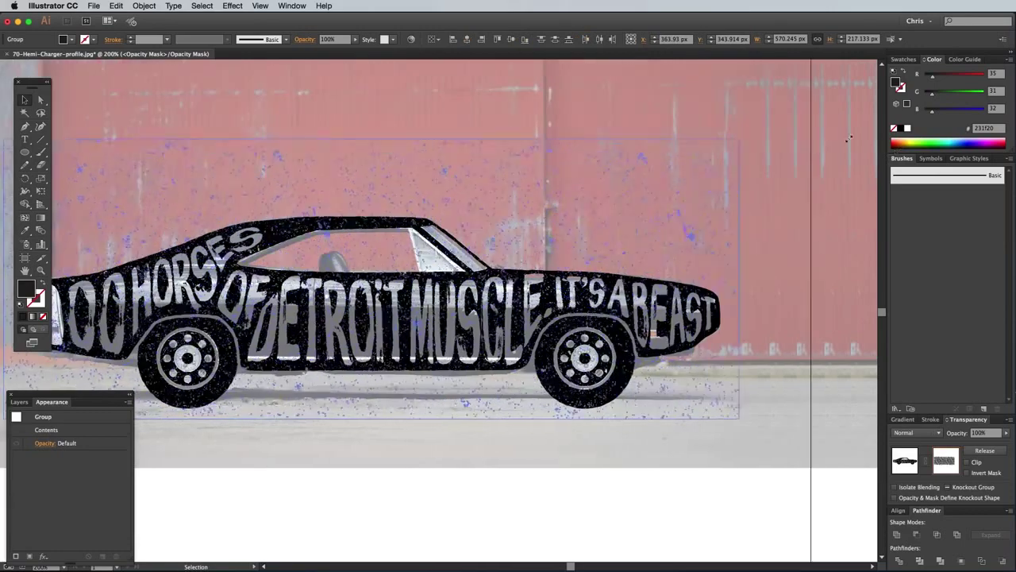
pyautogui.moveTo(587, 228); pyautogui.dragTo(758, 387)
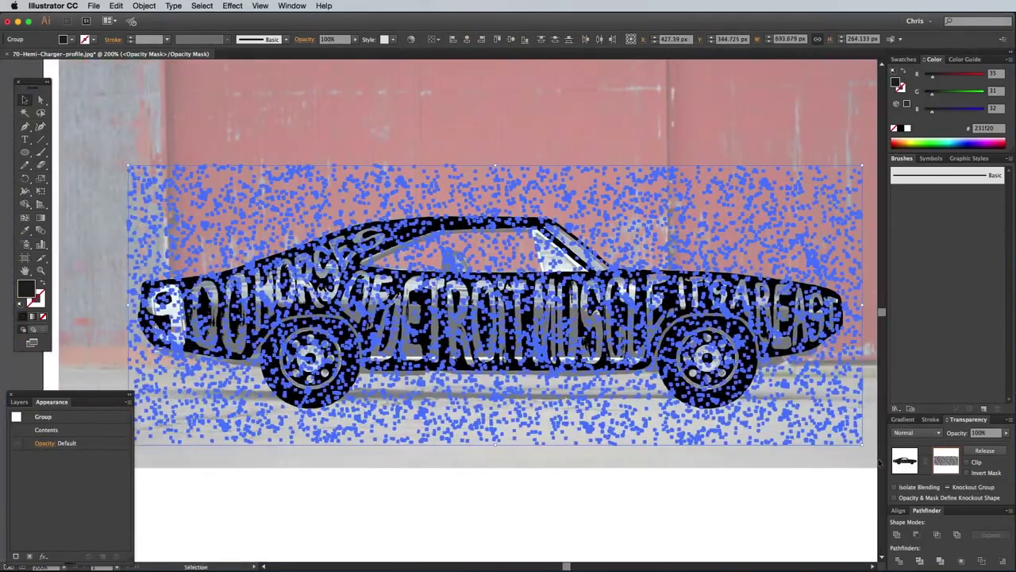
pyautogui.click(903, 461)
pyautogui.click(656, 492)
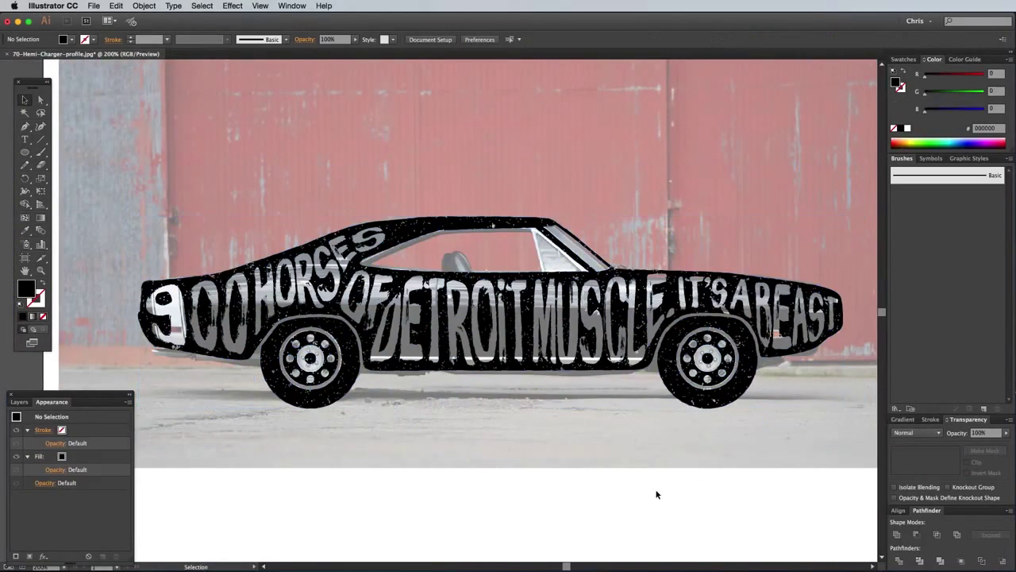
# Step: Unlock all locked objects, including the background photo, with Object > Unlock All
pyautogui.click(141, 6)
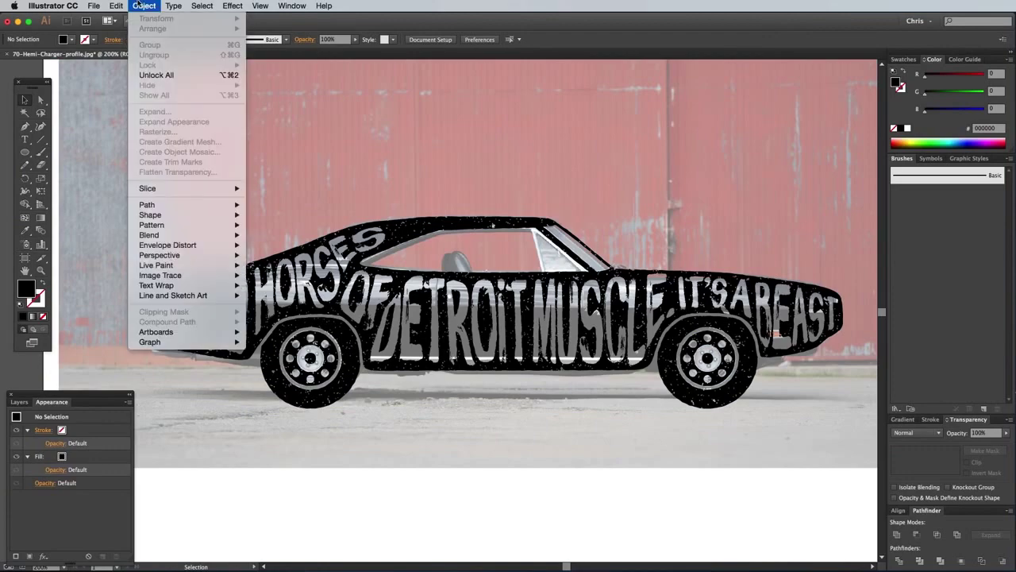
pyautogui.click(158, 75)
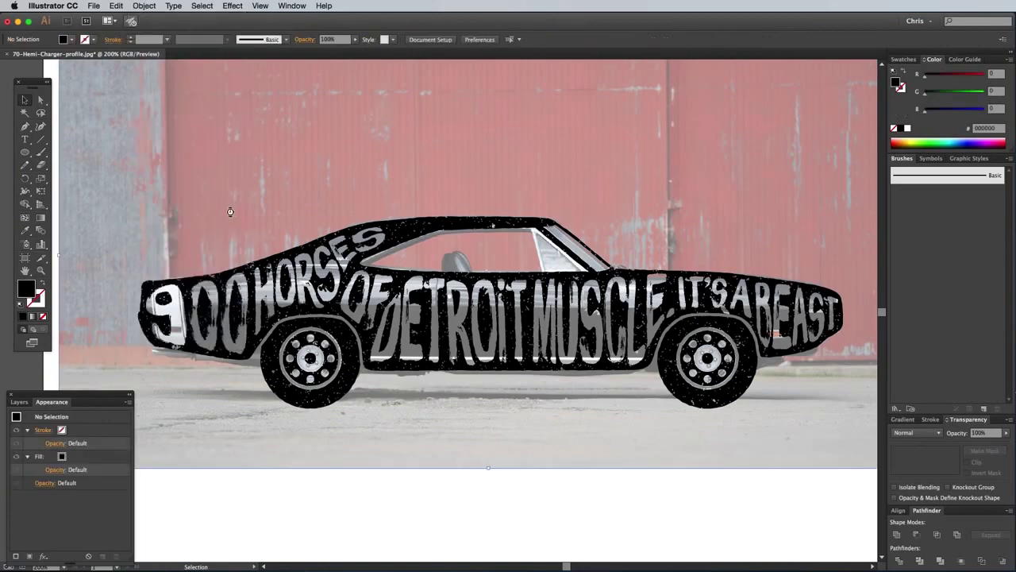